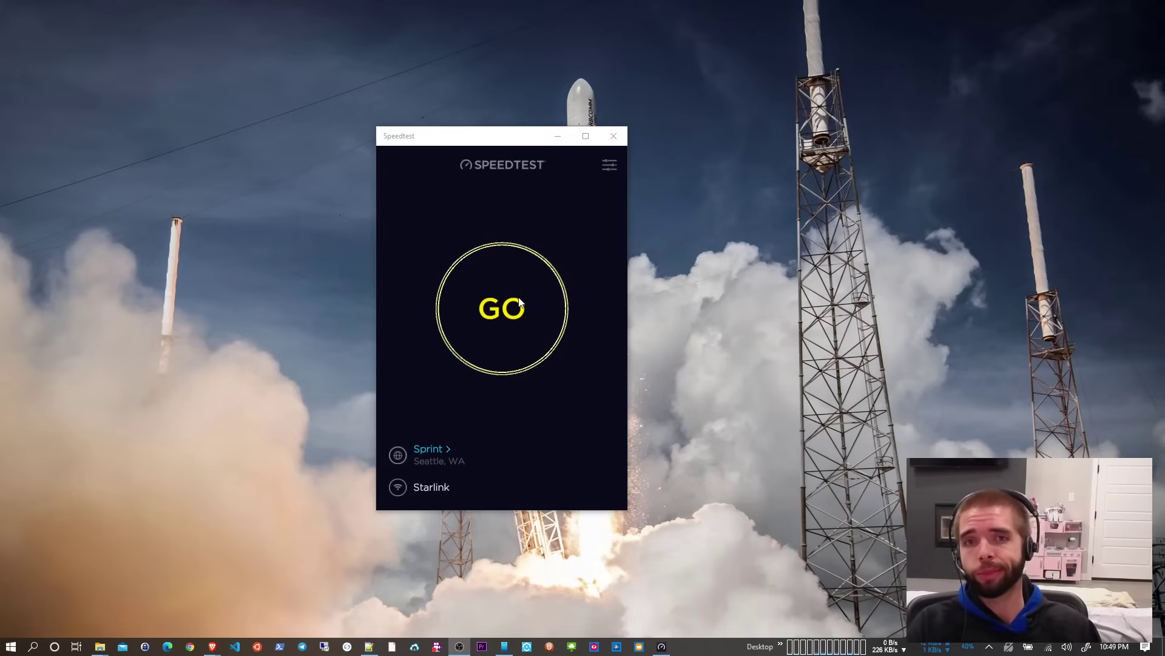
Run a Starlink speed test: 24 ms ping, 58.65 Mbps download, 10.97 Mbps upload
click(521, 309)
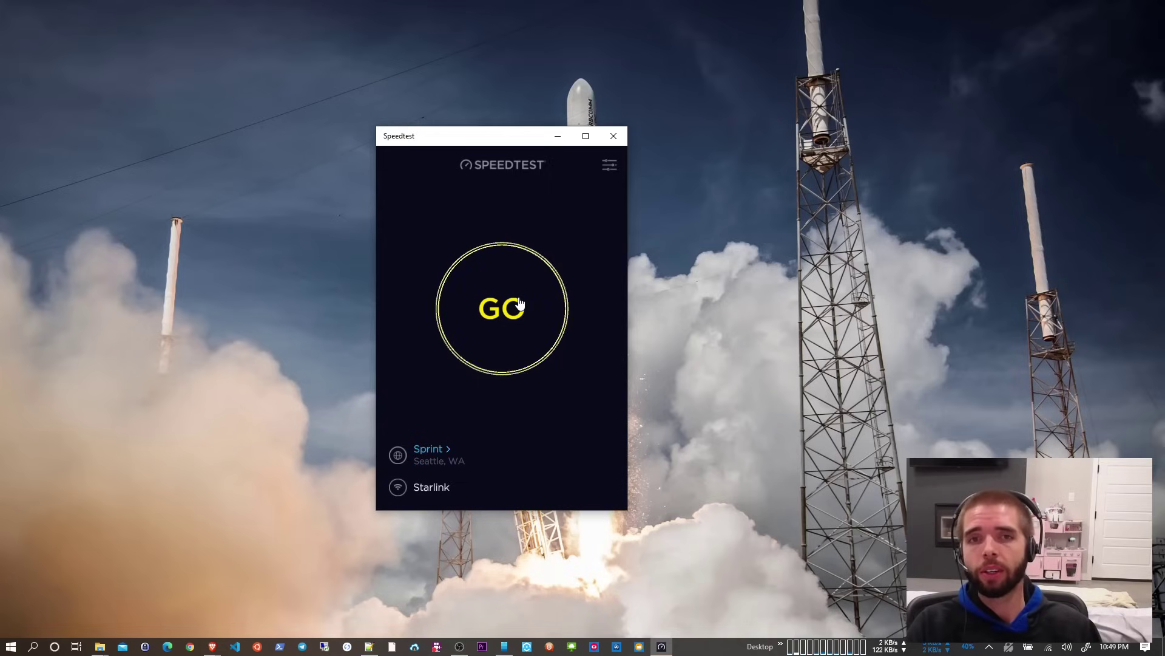
click(520, 323)
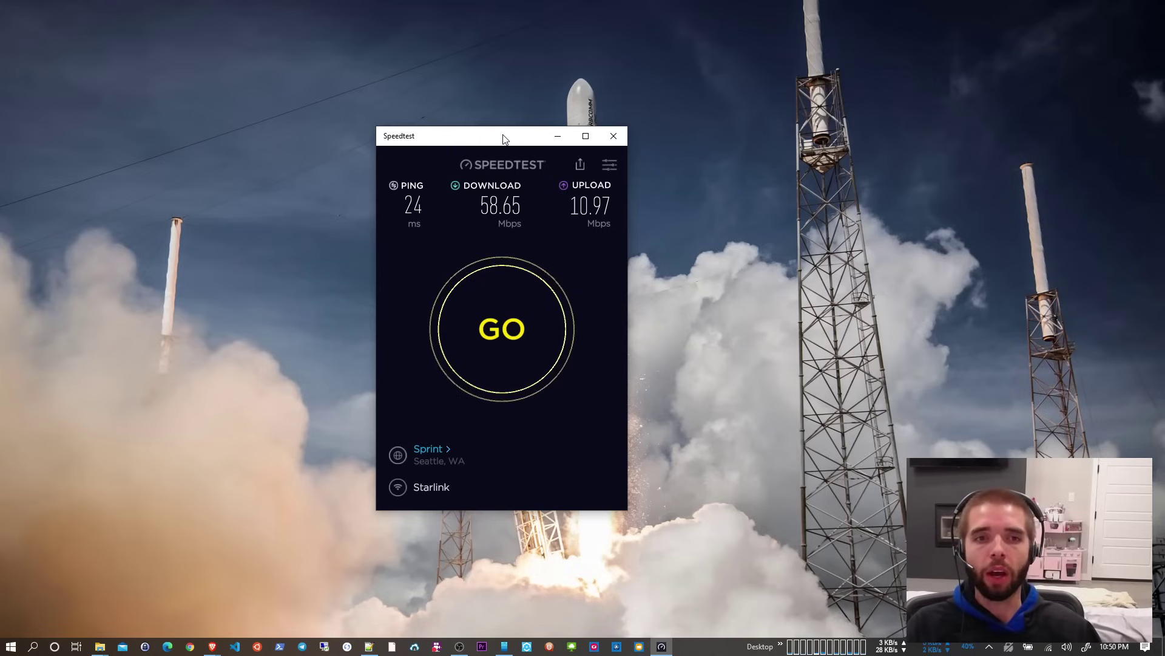
Close Speedtest and bring the Starlink questions deck in Brave to the front
click(613, 136)
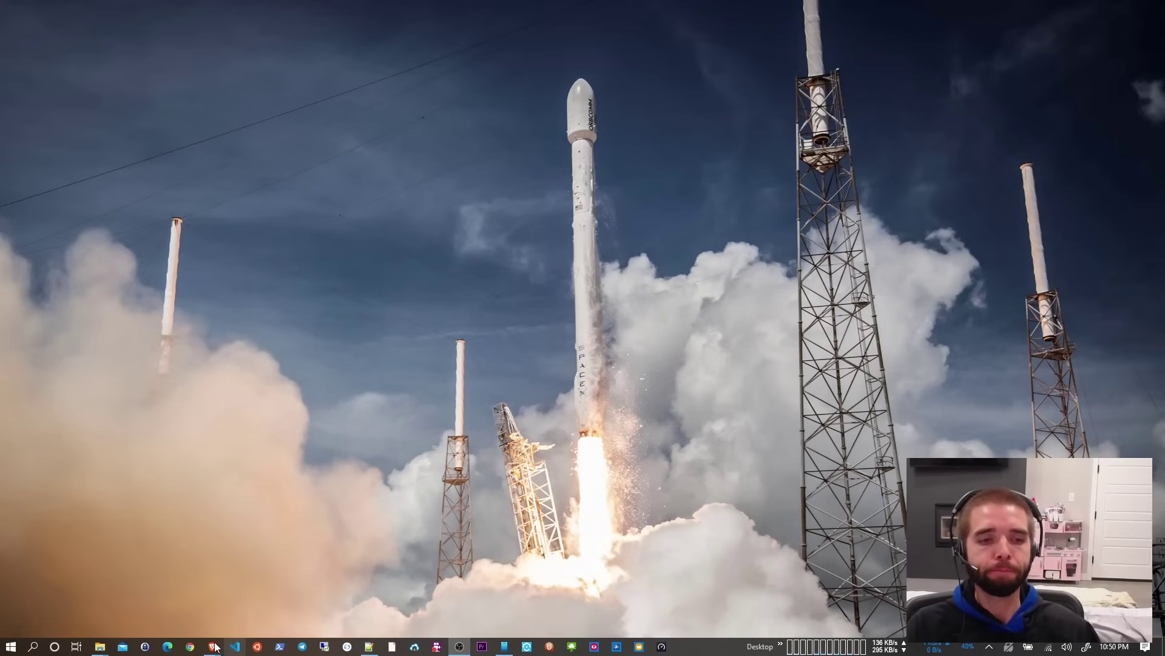
mouse_move(212, 647)
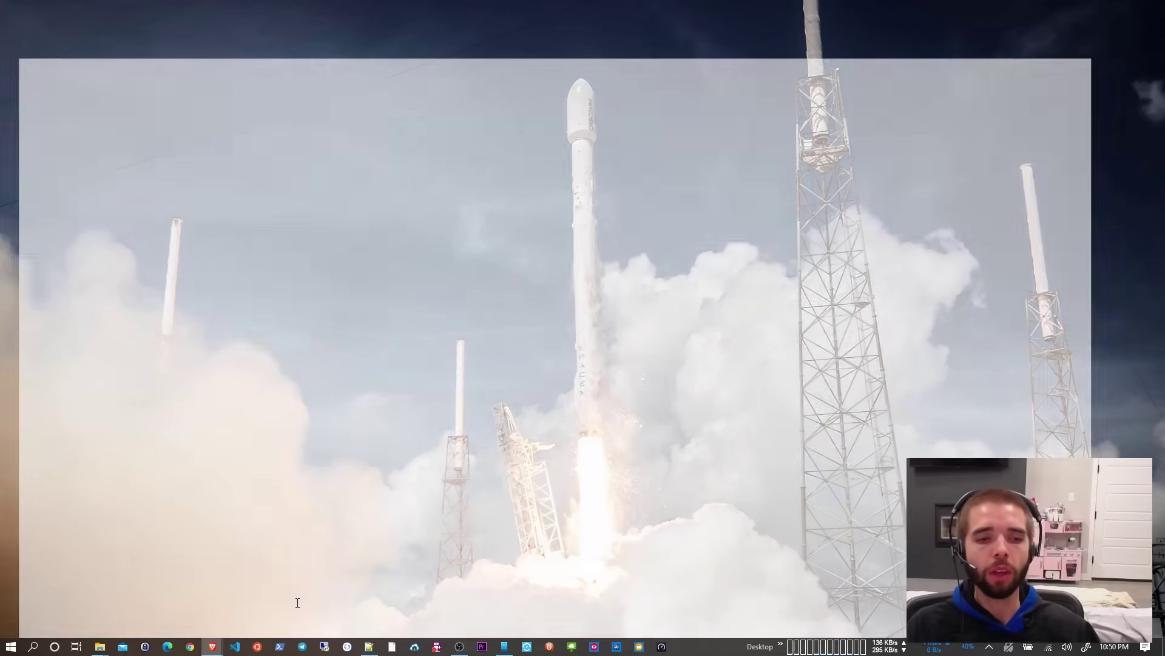
click(297, 603)
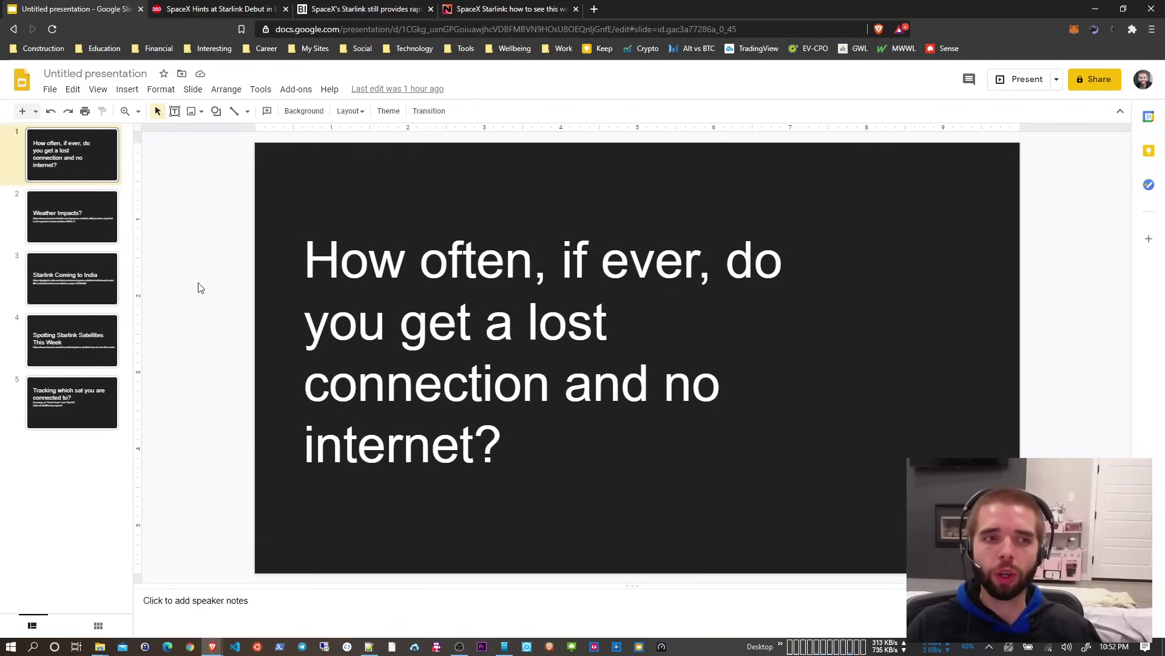
Show slides 2–5, from Weather Impacts to satellite tracking, then the Gadgets 360 India article
click(102, 231)
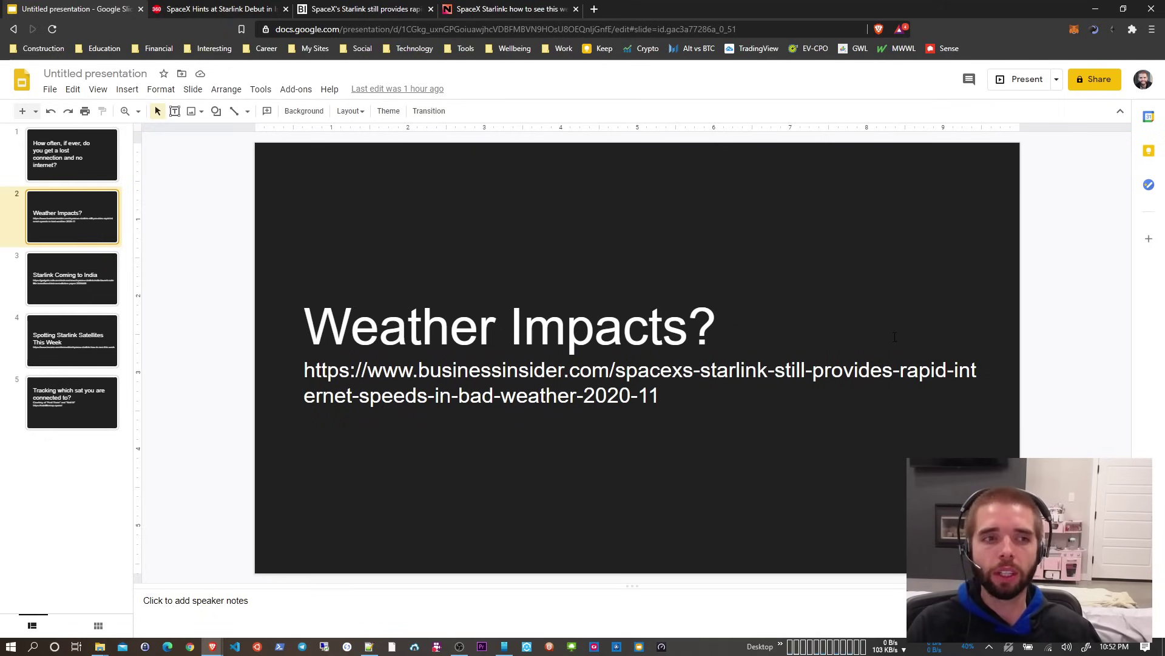
click(74, 294)
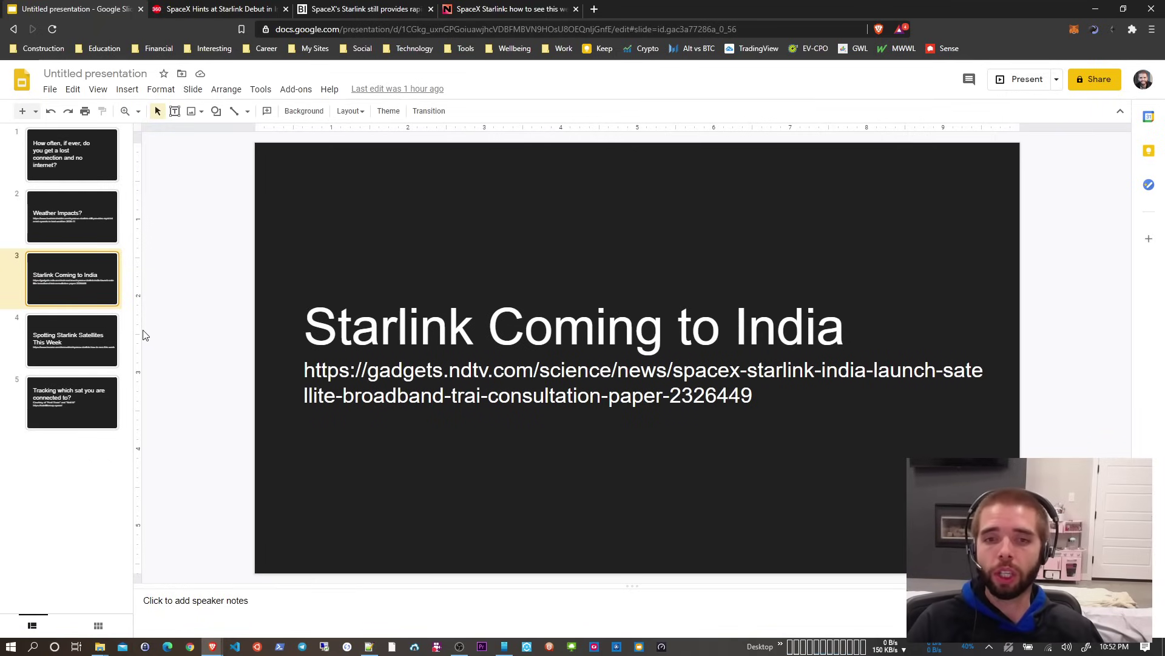
click(77, 339)
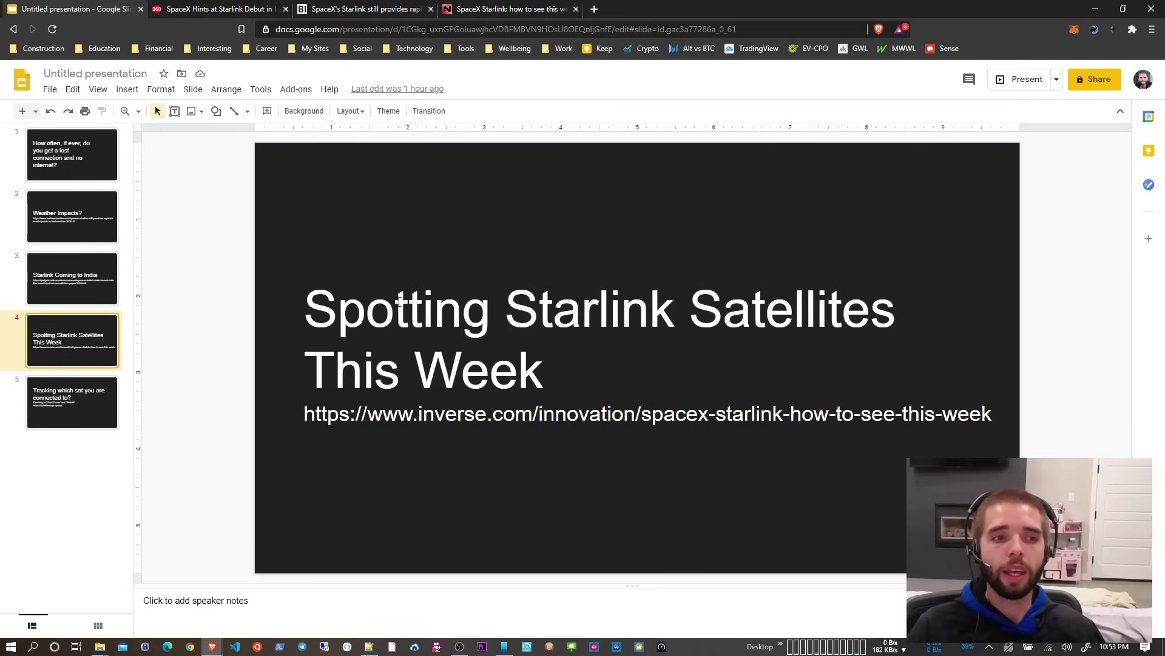
click(74, 401)
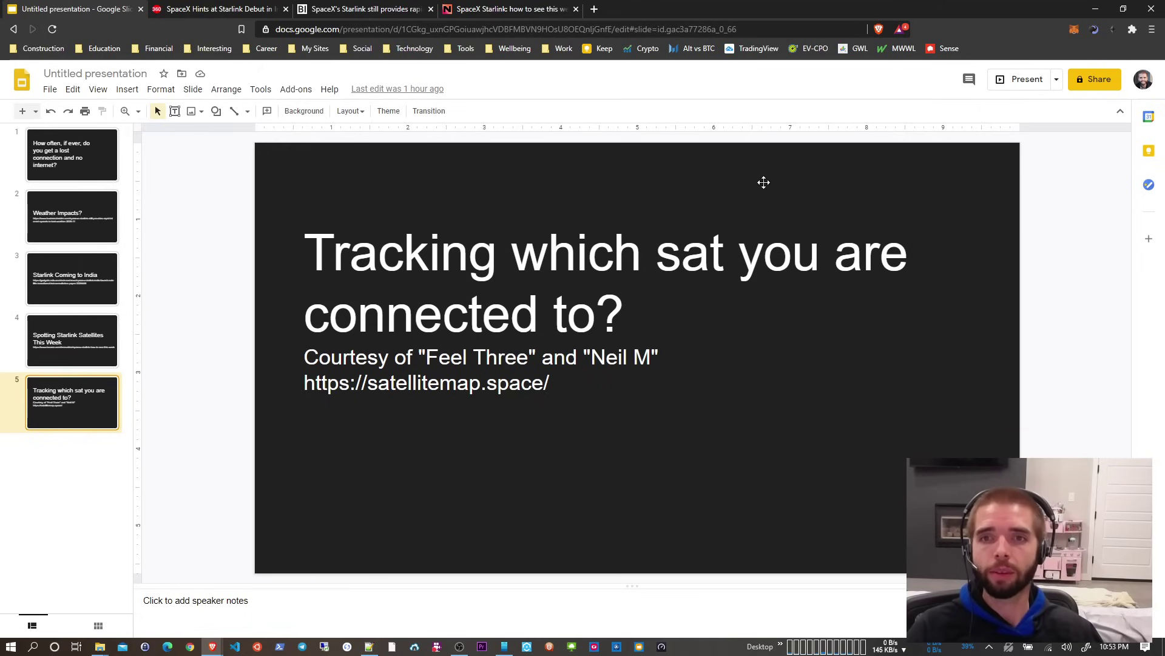
click(218, 9)
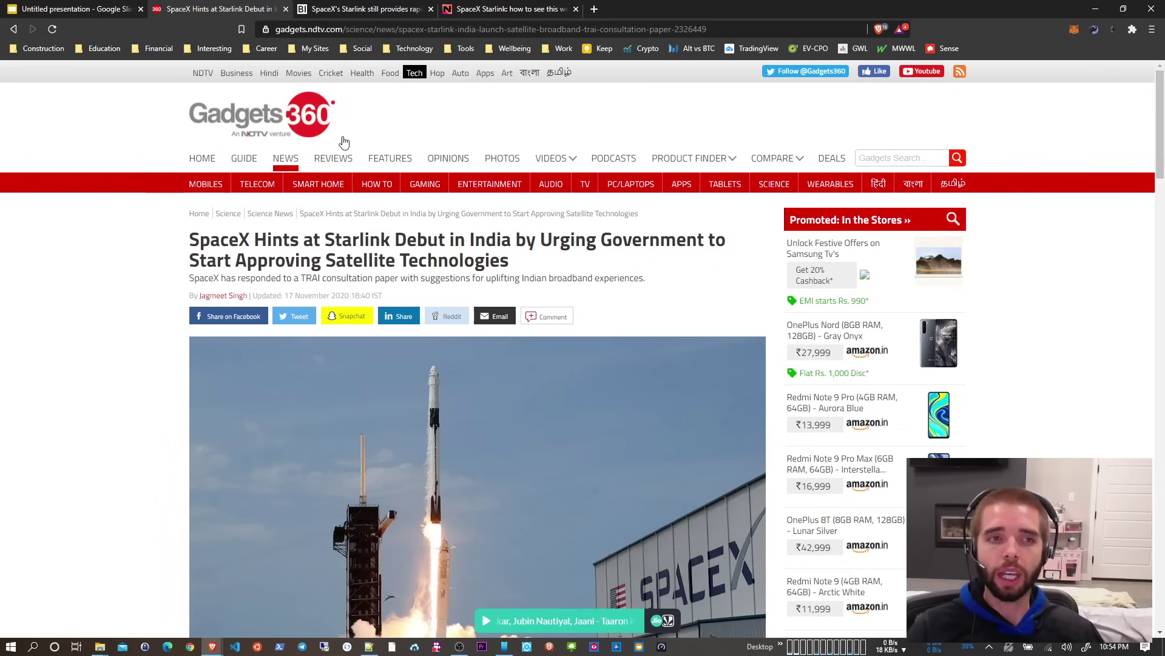
scroll(577, 275, down, 3)
scroll(582, 281, down, 3)
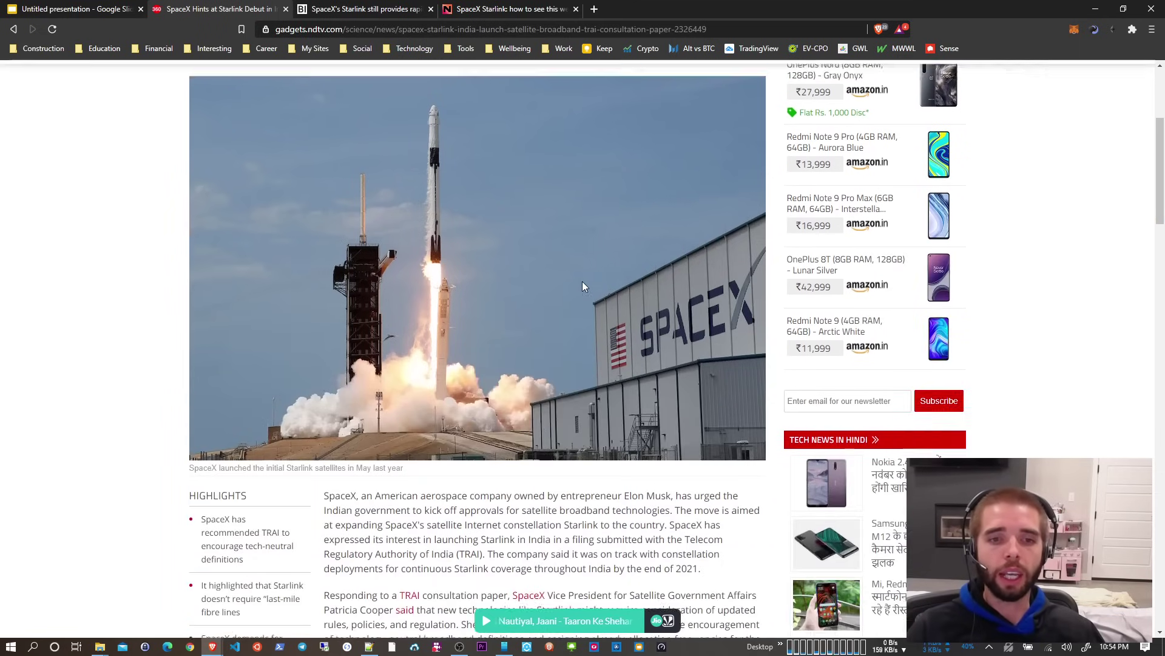
scroll(582, 281, up, 3)
scroll(585, 287, down, 4)
scroll(585, 286, down, 3)
scroll(586, 287, down, 3)
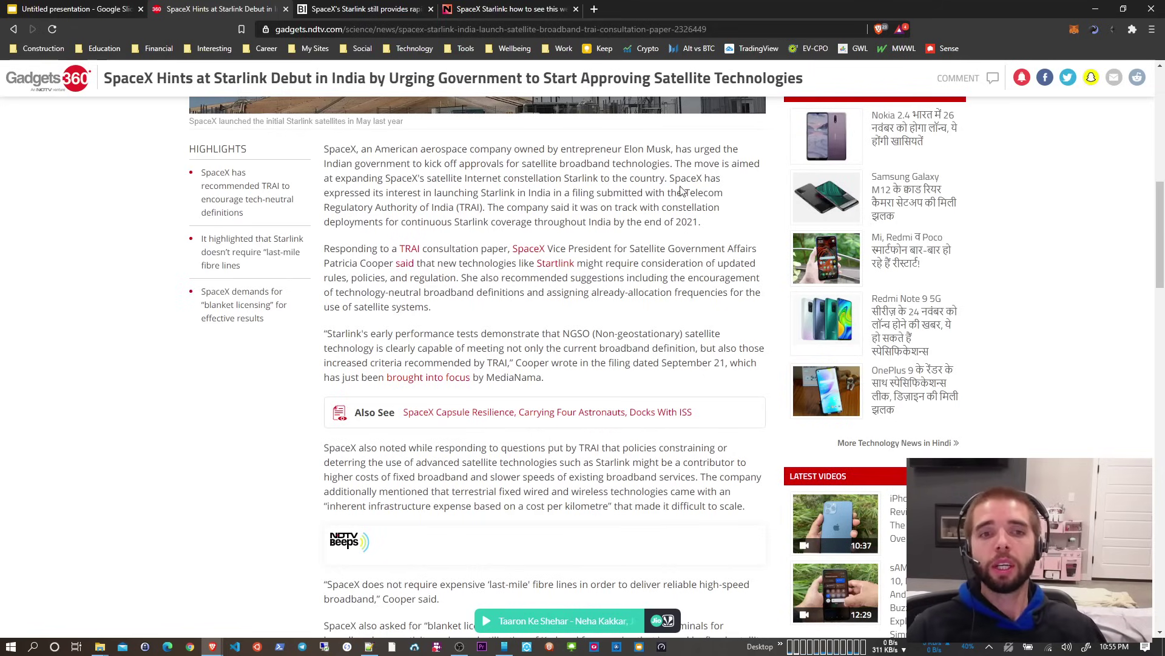
scroll(687, 362, down, 2)
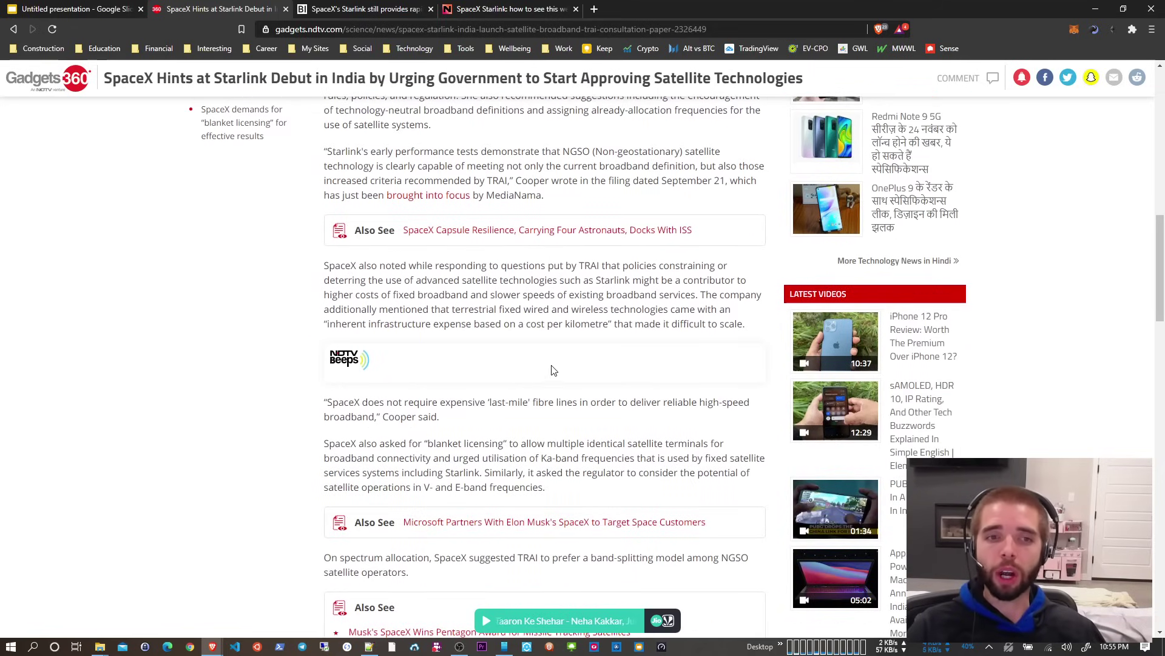
scroll(553, 372, down, 2)
scroll(566, 375, down, 2)
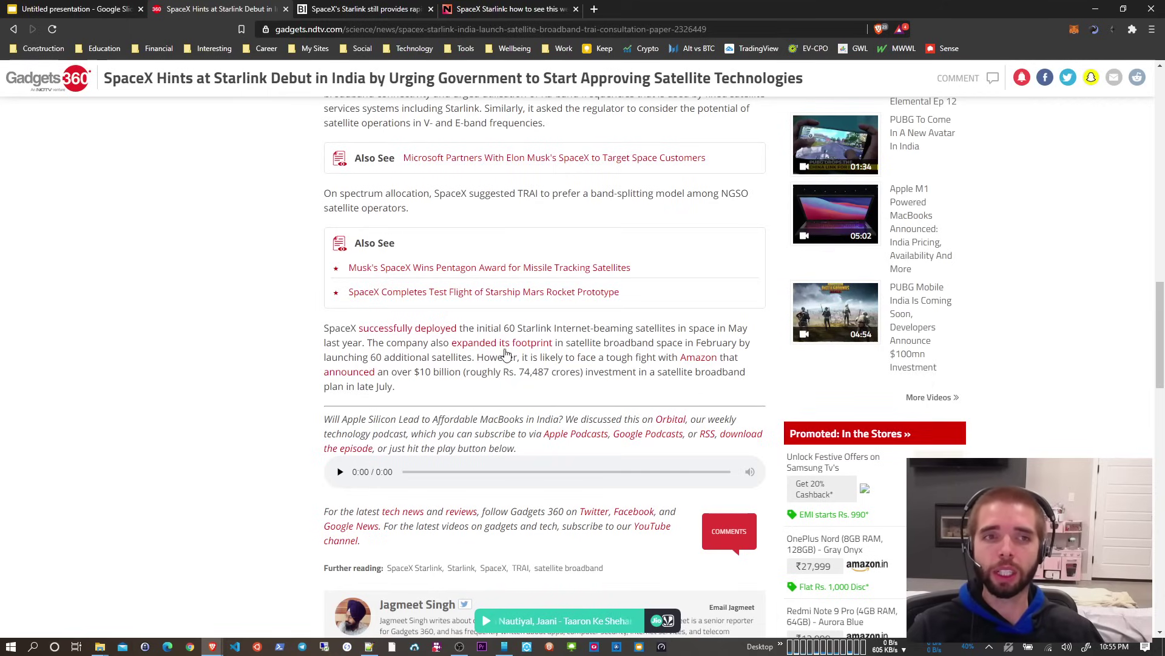
Switch to the Business Insider article on Starlink's 175 Mbps bad-weather speeds
click(367, 10)
scroll(646, 292, down, 1)
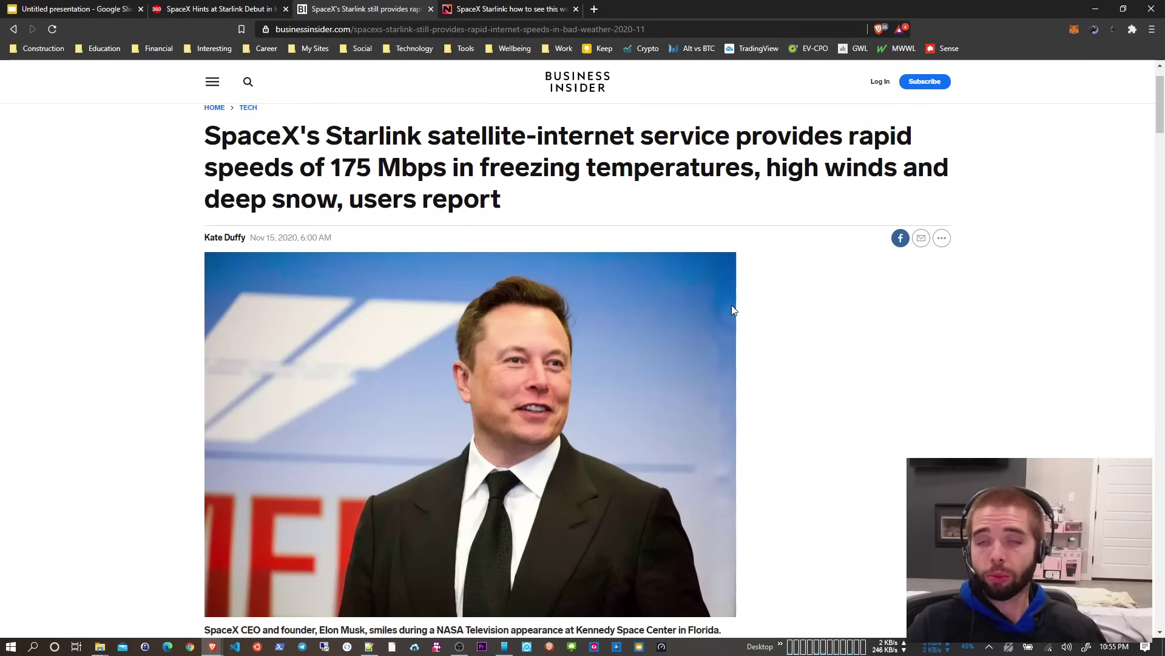
scroll(728, 330, down, 2)
scroll(714, 341, down, 4)
scroll(716, 365, down, 2)
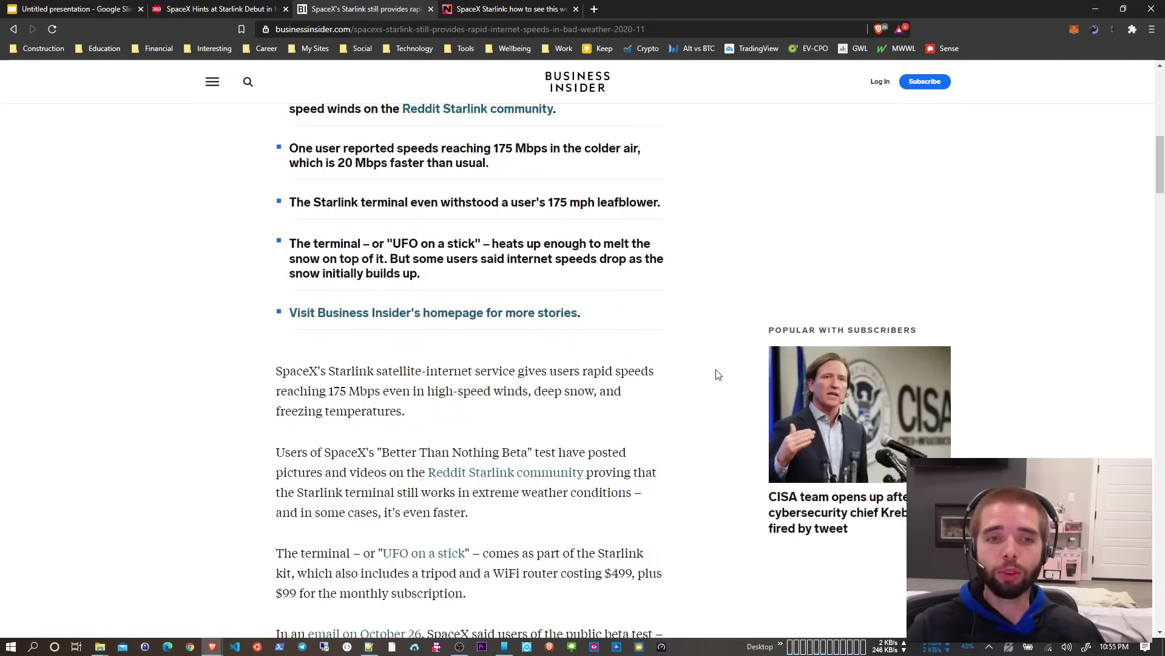
scroll(604, 383, down, 4)
scroll(604, 383, down, 4)
scroll(604, 383, down, 3)
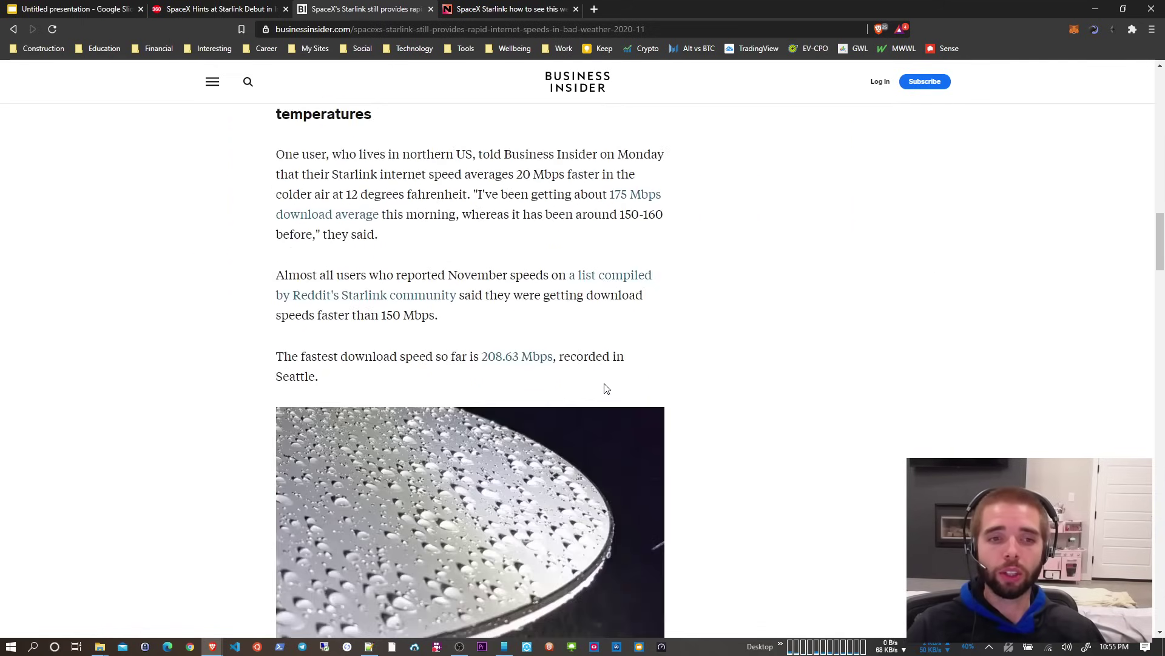
scroll(604, 384, down, 3)
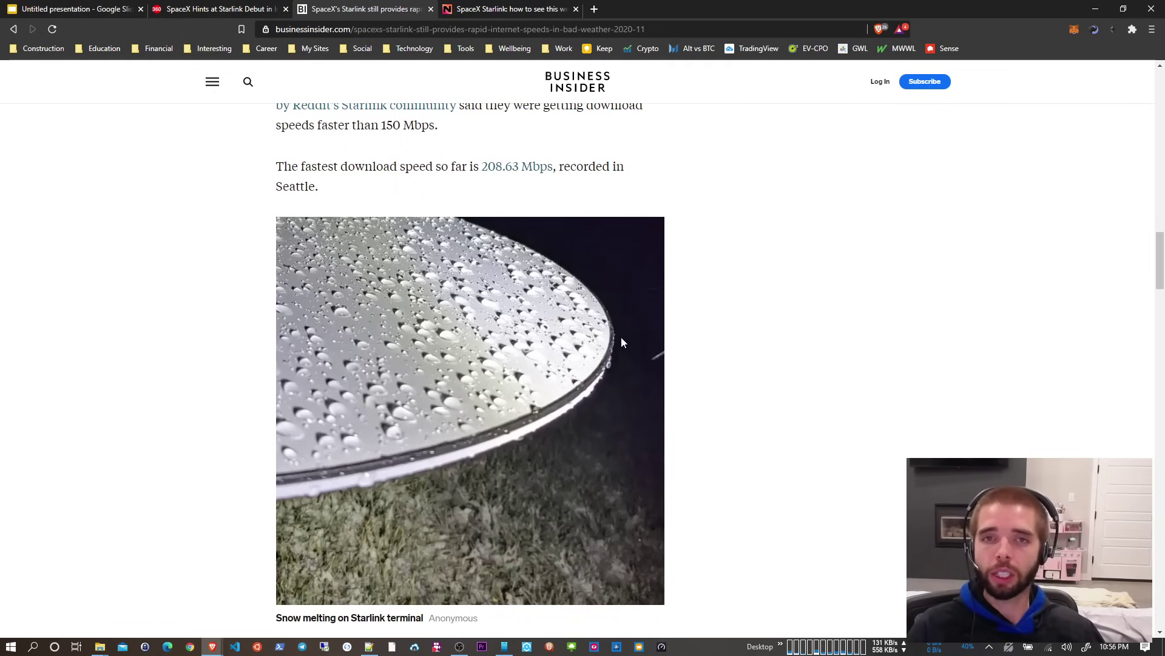
scroll(621, 337, down, 2)
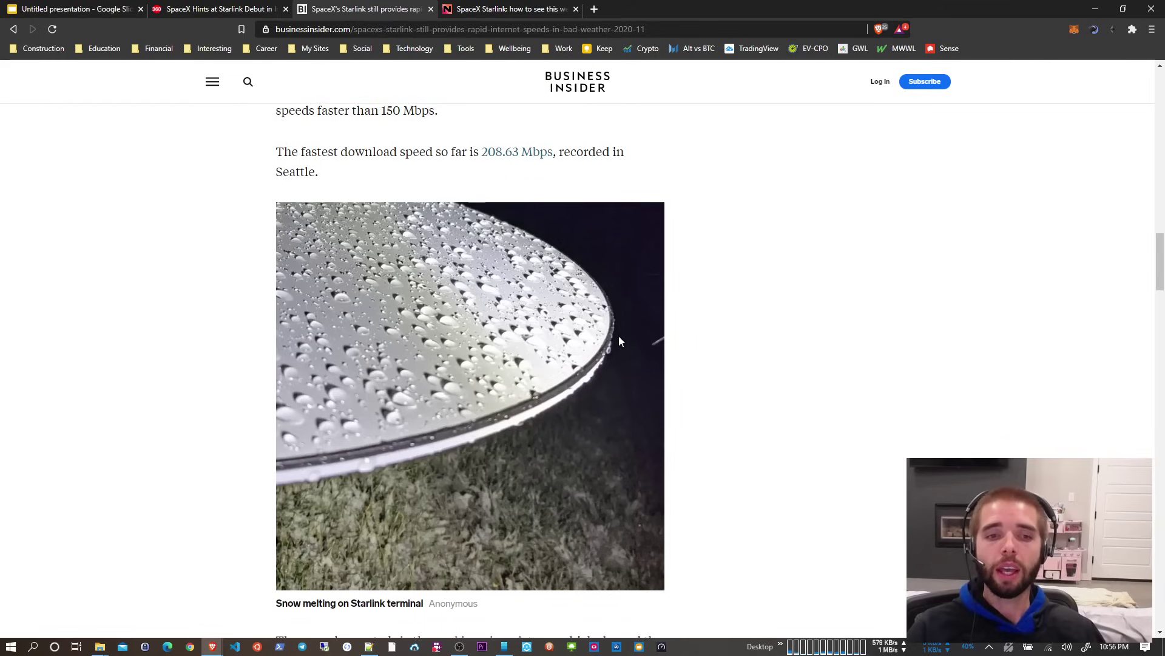
scroll(619, 336, down, 3)
scroll(618, 337, down, 3)
scroll(619, 337, down, 2)
scroll(618, 336, down, 1)
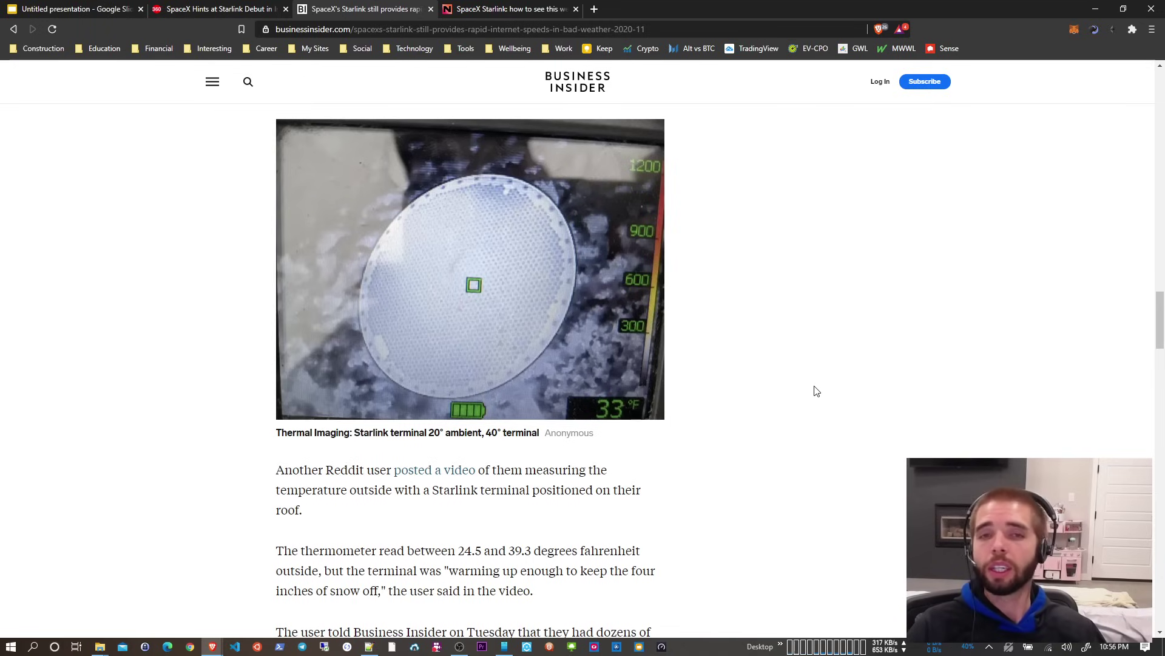
scroll(795, 366, down, 4)
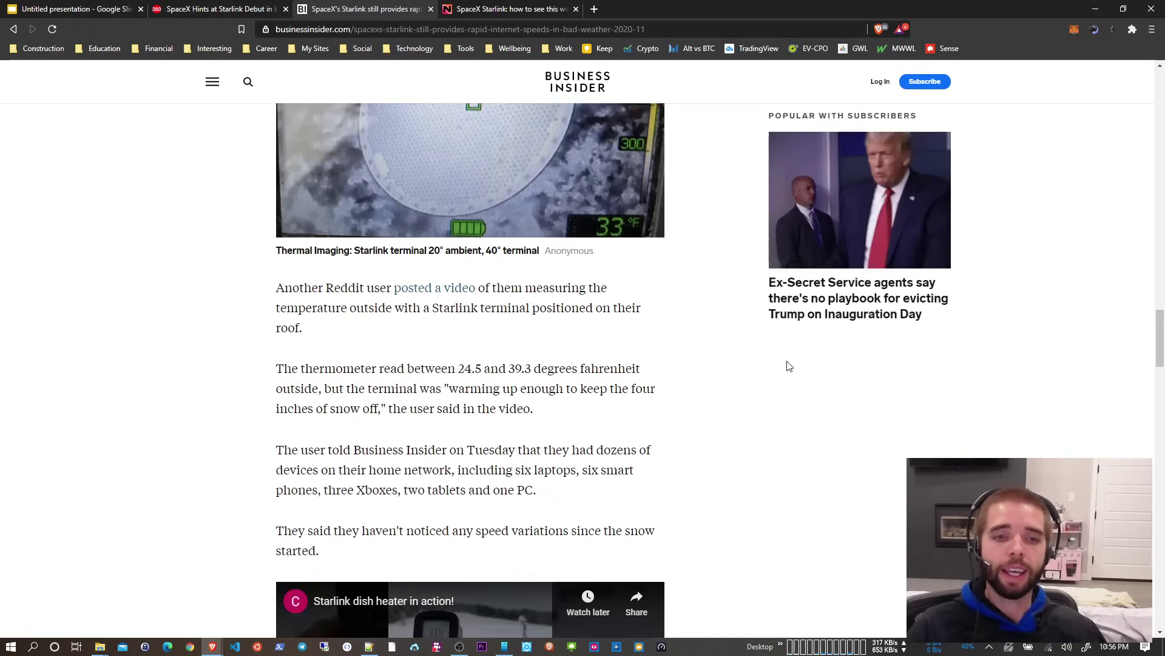
scroll(795, 366, down, 2)
scroll(791, 366, down, 3)
scroll(789, 366, down, 4)
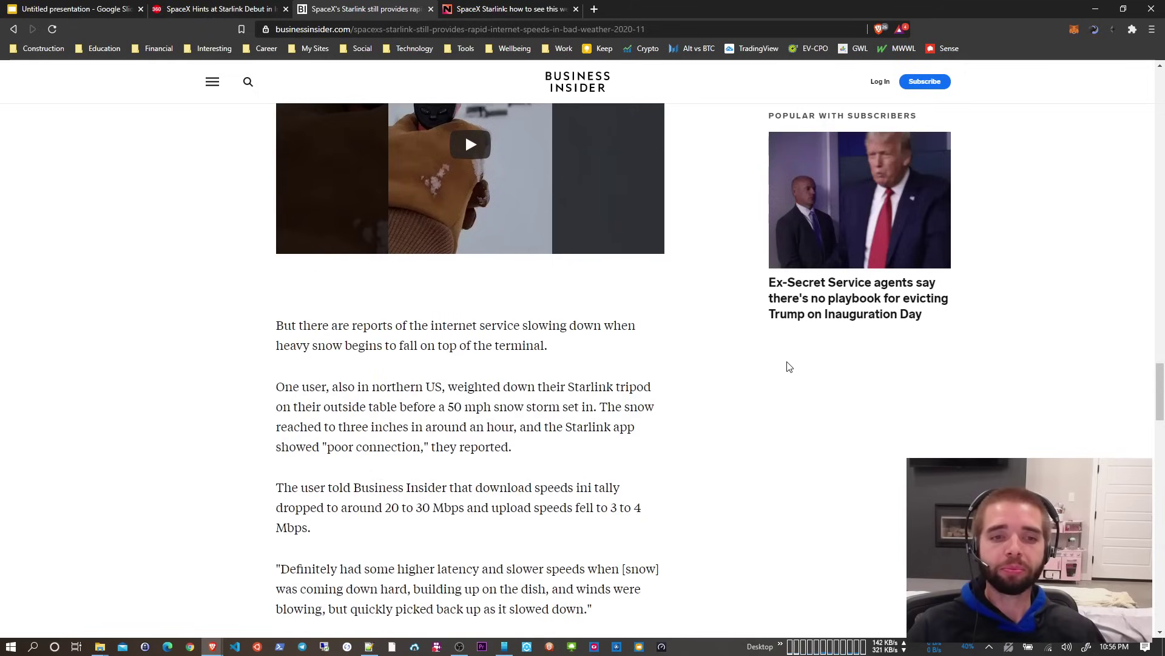
scroll(788, 366, down, 2)
scroll(789, 366, down, 3)
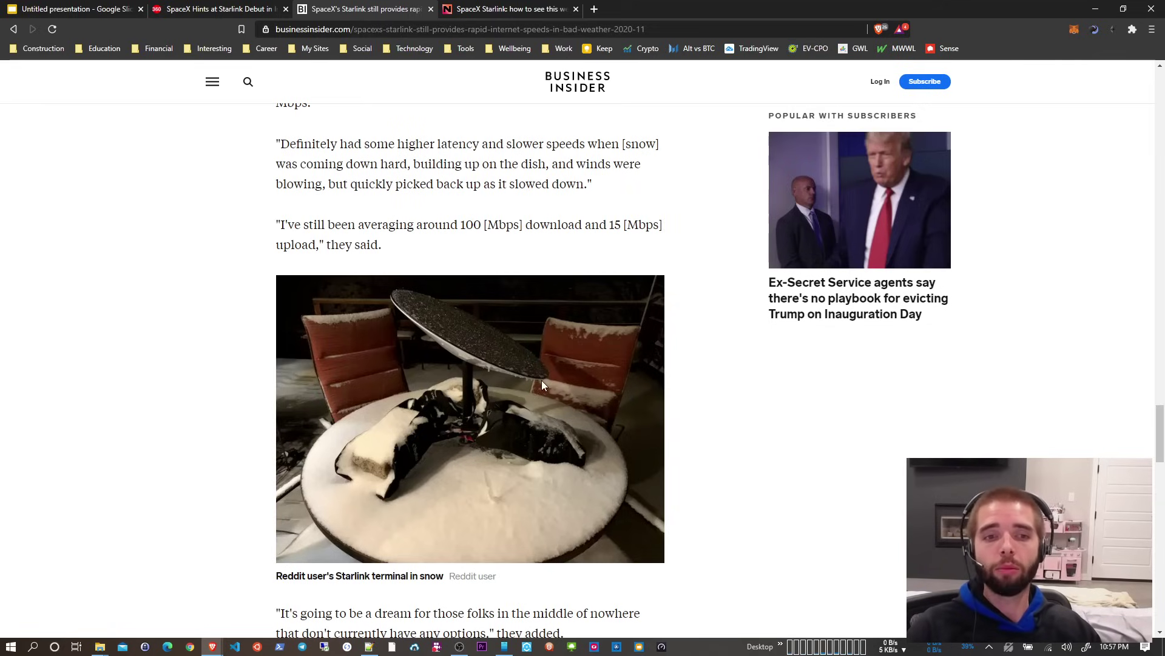
scroll(433, 393, down, 1)
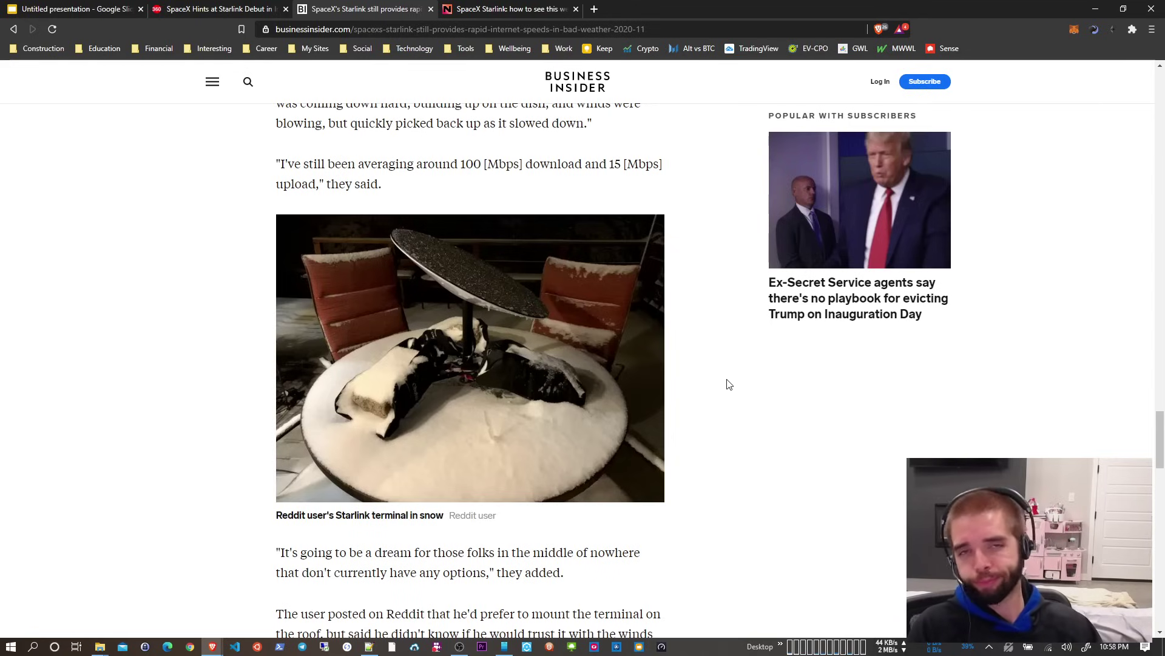
scroll(728, 385, down, 2)
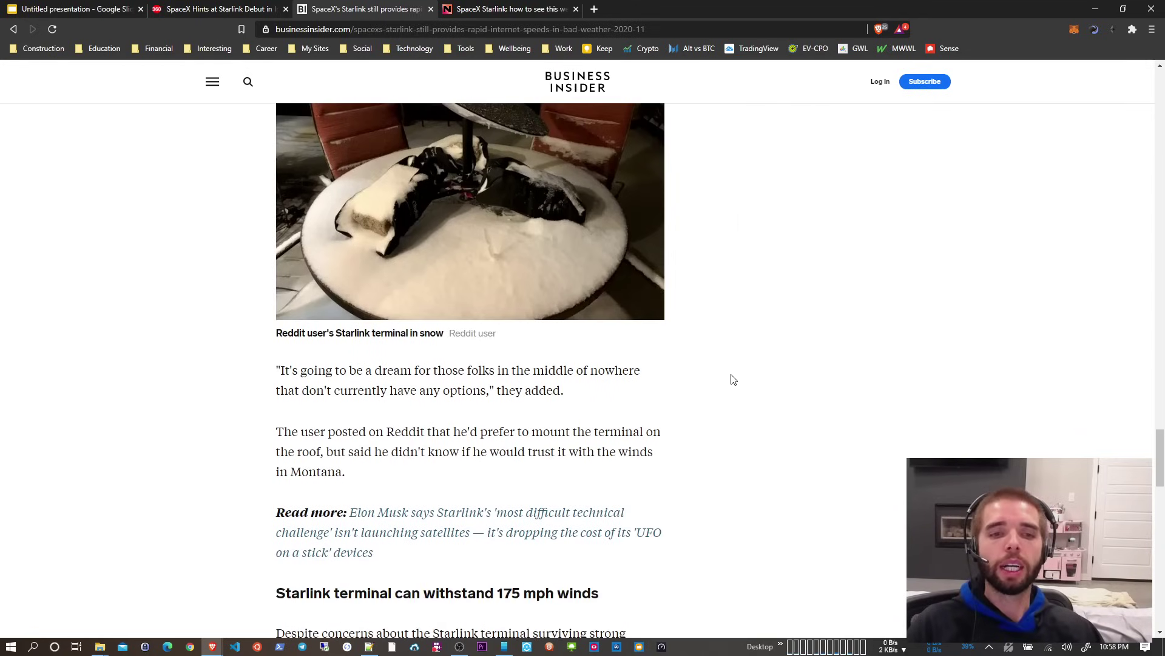
scroll(734, 379, down, 1)
scroll(734, 379, up, 2)
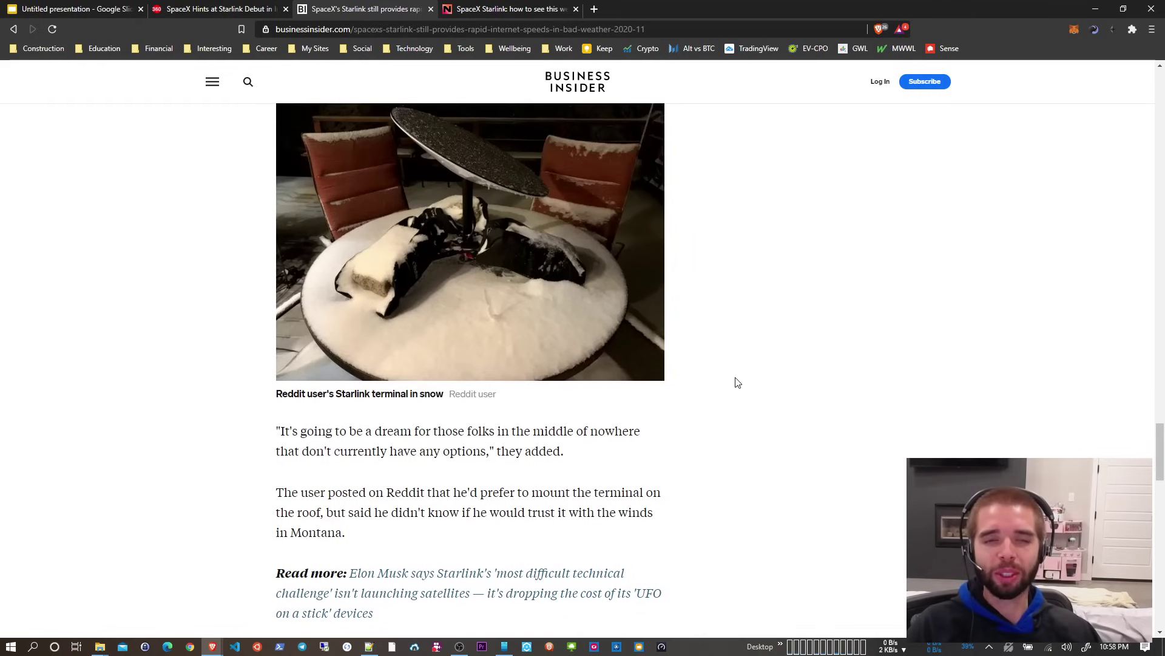
scroll(738, 382, down, 1)
scroll(738, 382, down, 1)
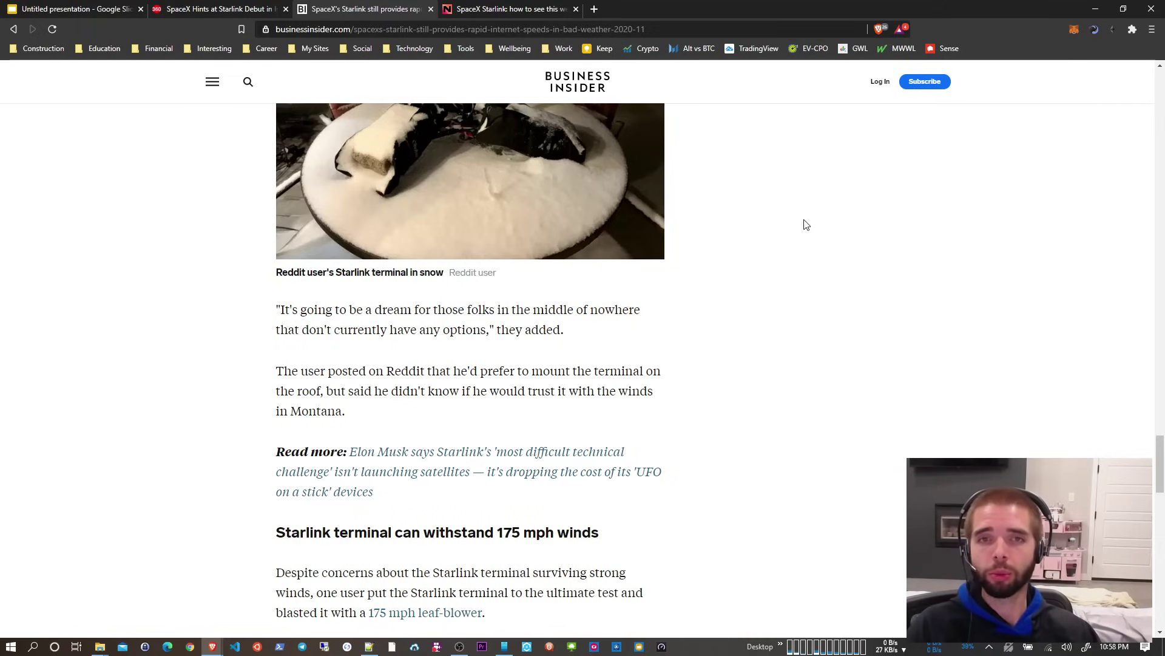
scroll(733, 406, down, 1)
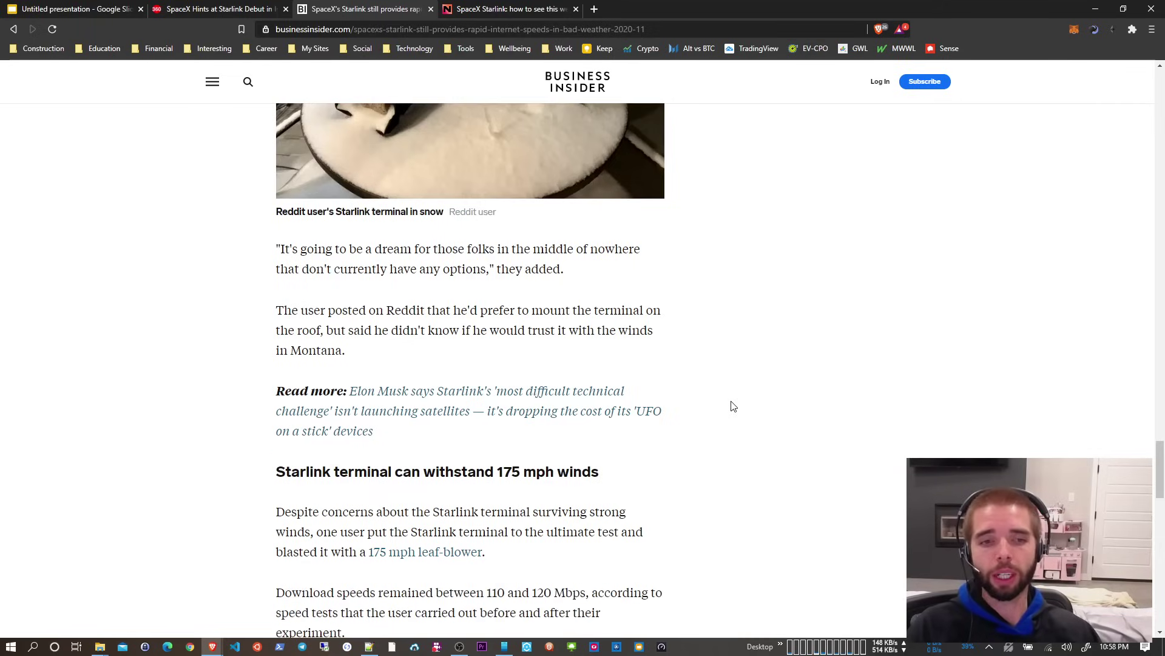
scroll(734, 406, down, 2)
scroll(733, 407, down, 2)
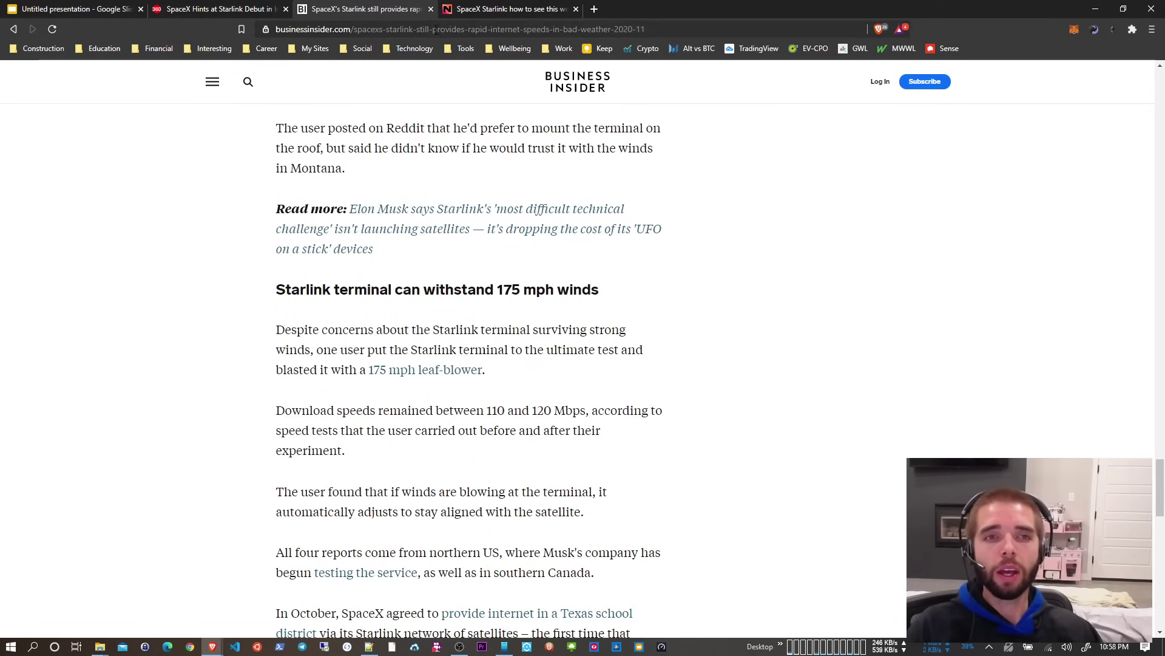
scroll(688, 361, up, 5)
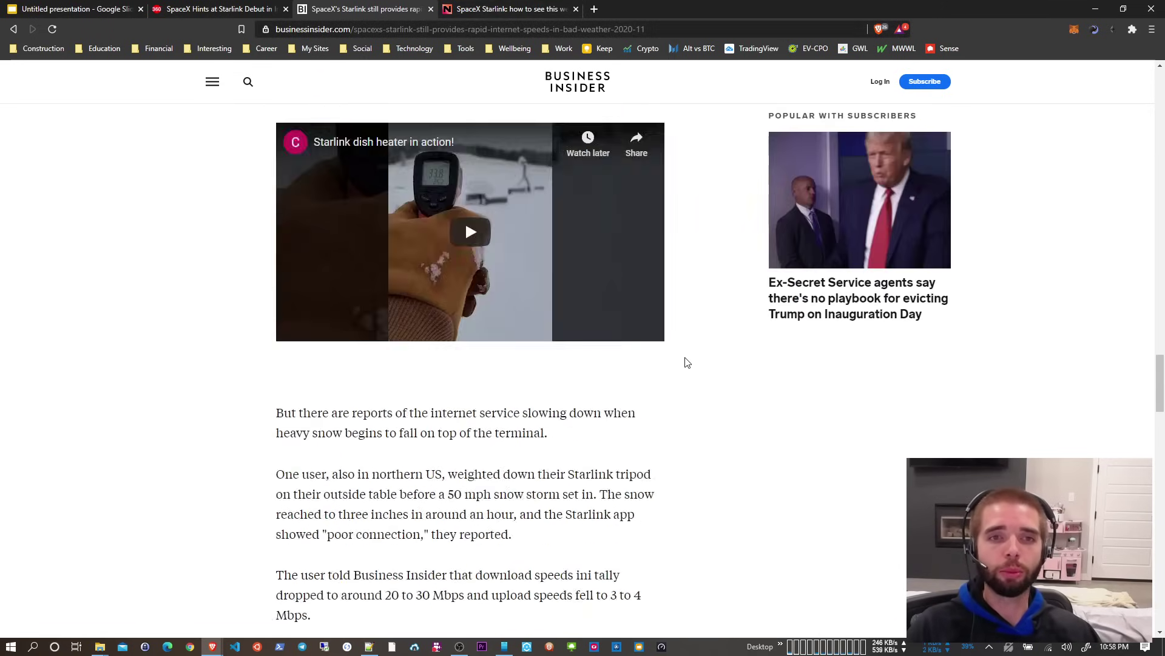
scroll(687, 361, up, 5)
scroll(656, 214, up, 5)
scroll(530, 266, up, 4)
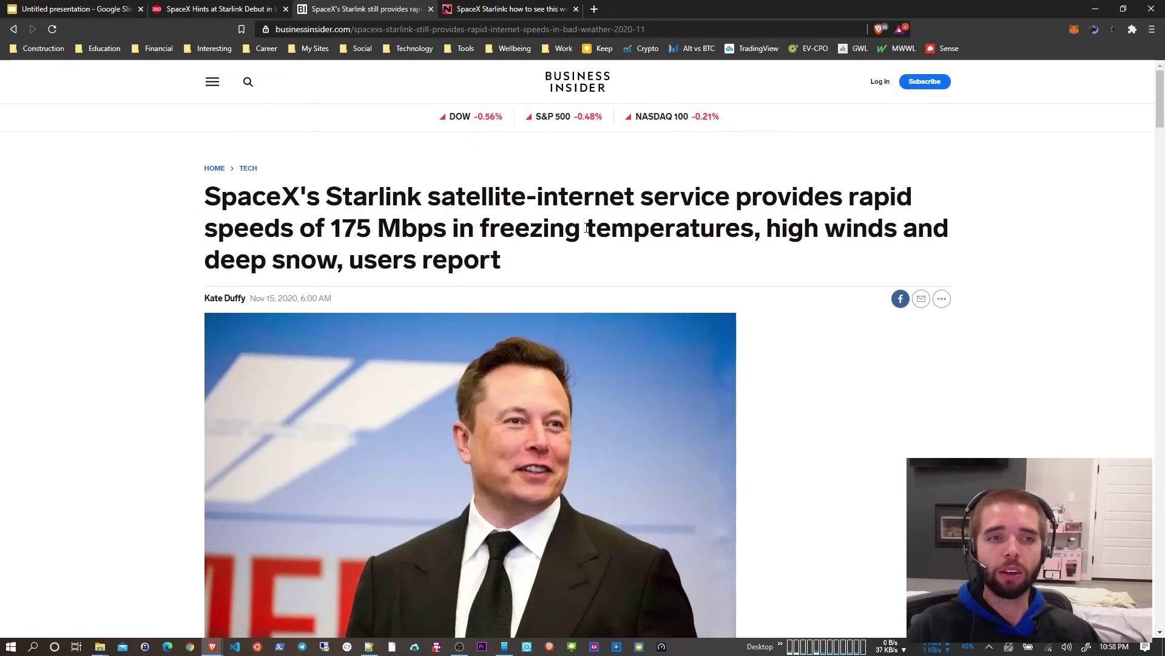
Show the Inverse article's Seattle Starlink viewing times for November 18–21
click(483, 12)
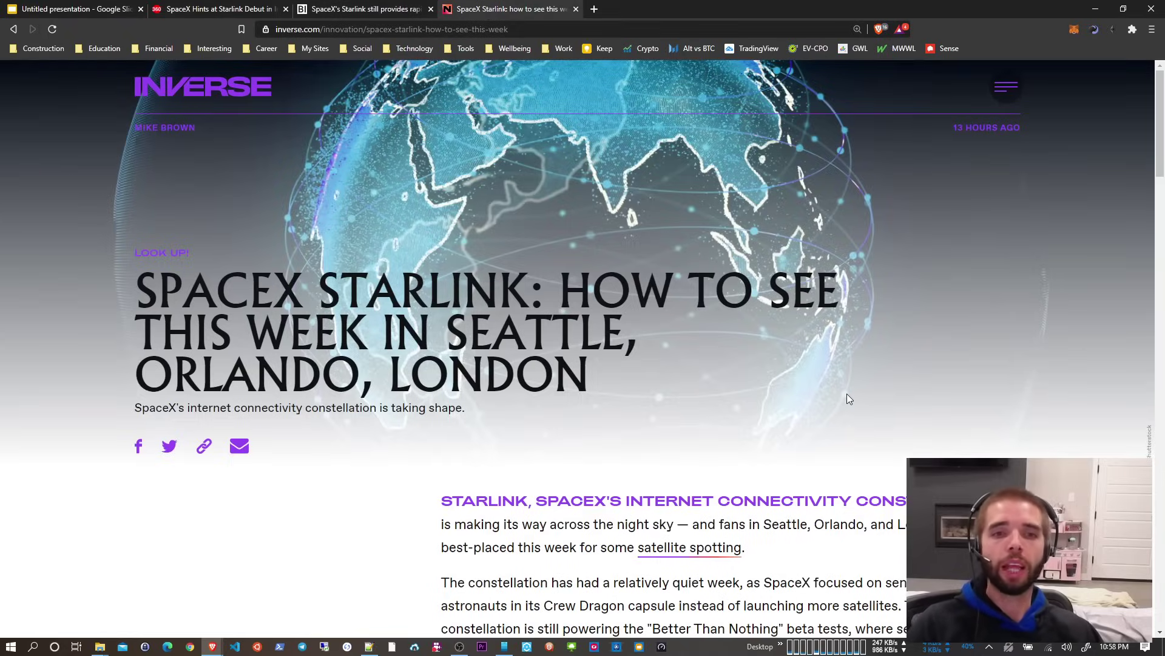
scroll(847, 394, down, 2)
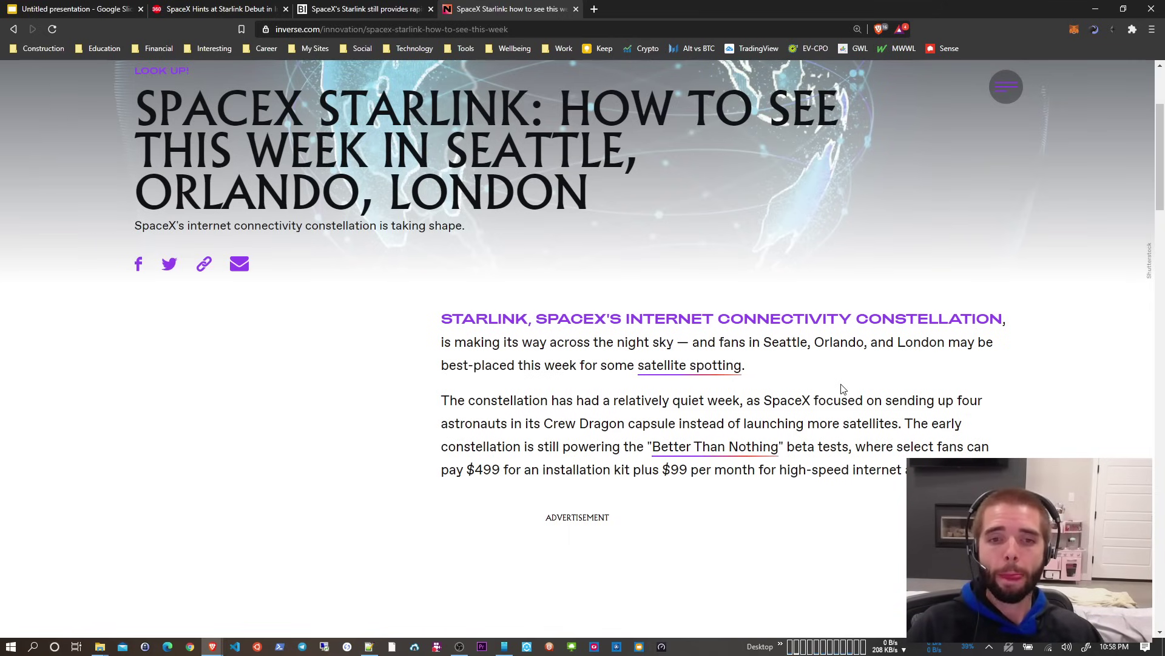
scroll(842, 389, down, 3)
scroll(842, 389, down, 3)
scroll(842, 389, down, 2)
scroll(843, 389, down, 1)
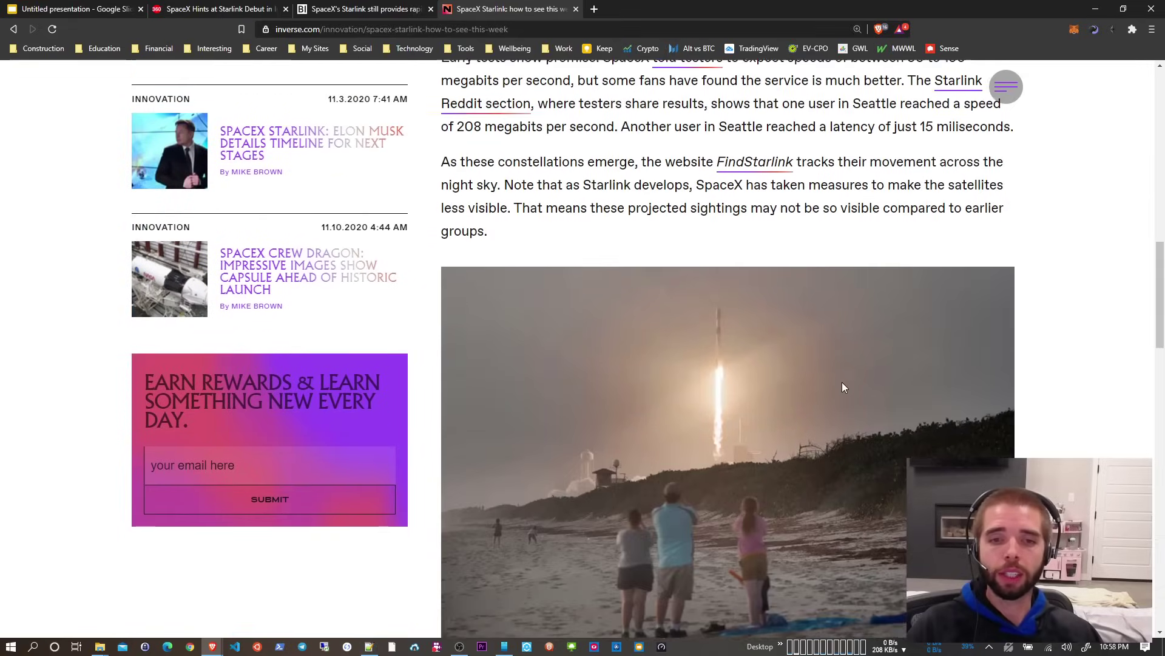
scroll(842, 389, down, 2)
scroll(842, 389, down, 3)
scroll(842, 389, down, 1)
scroll(843, 389, down, 1)
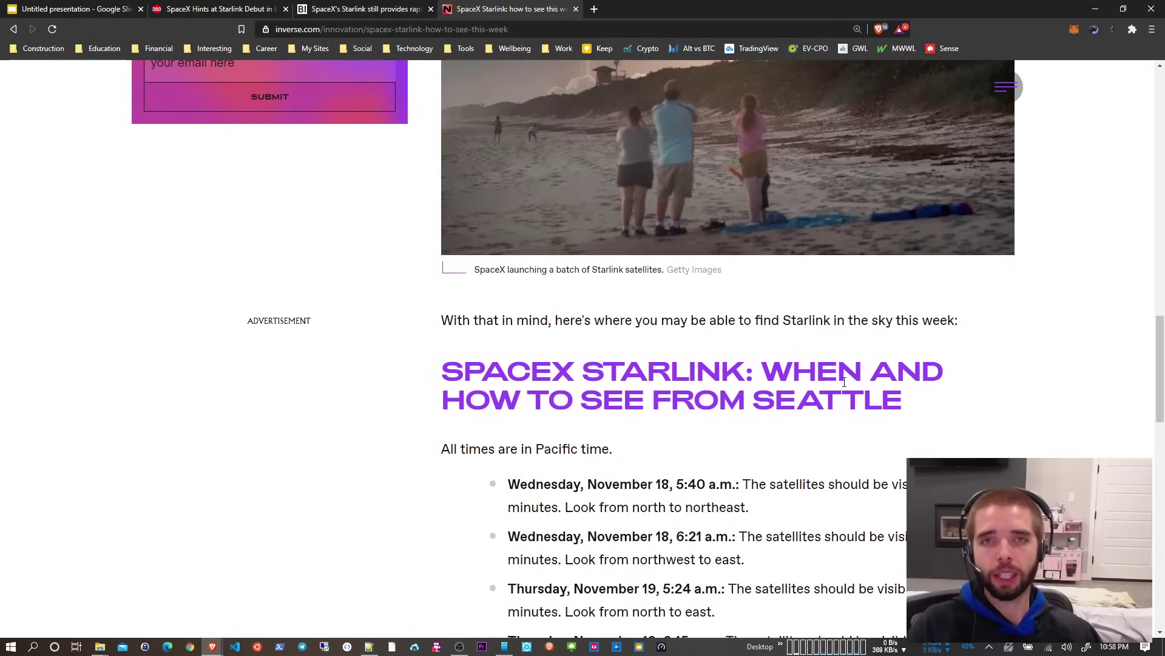
scroll(843, 389, down, 2)
scroll(841, 349, down, 2)
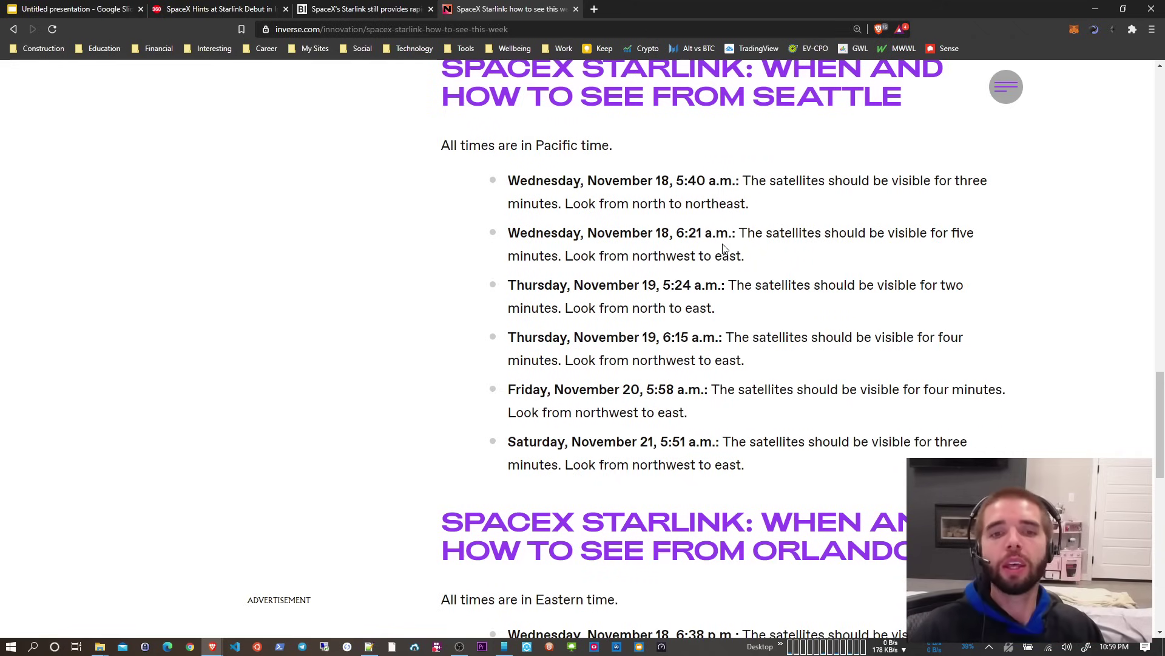
scroll(725, 247, down, 2)
scroll(747, 300, down, 2)
scroll(774, 347, down, 2)
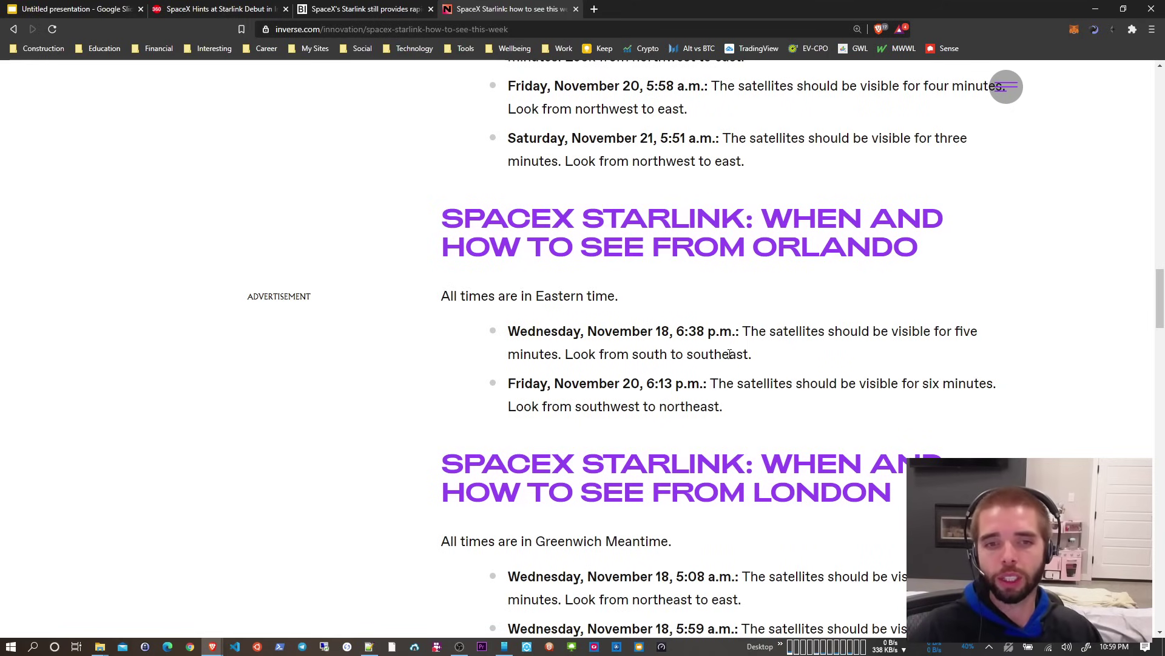
scroll(745, 375, down, 2)
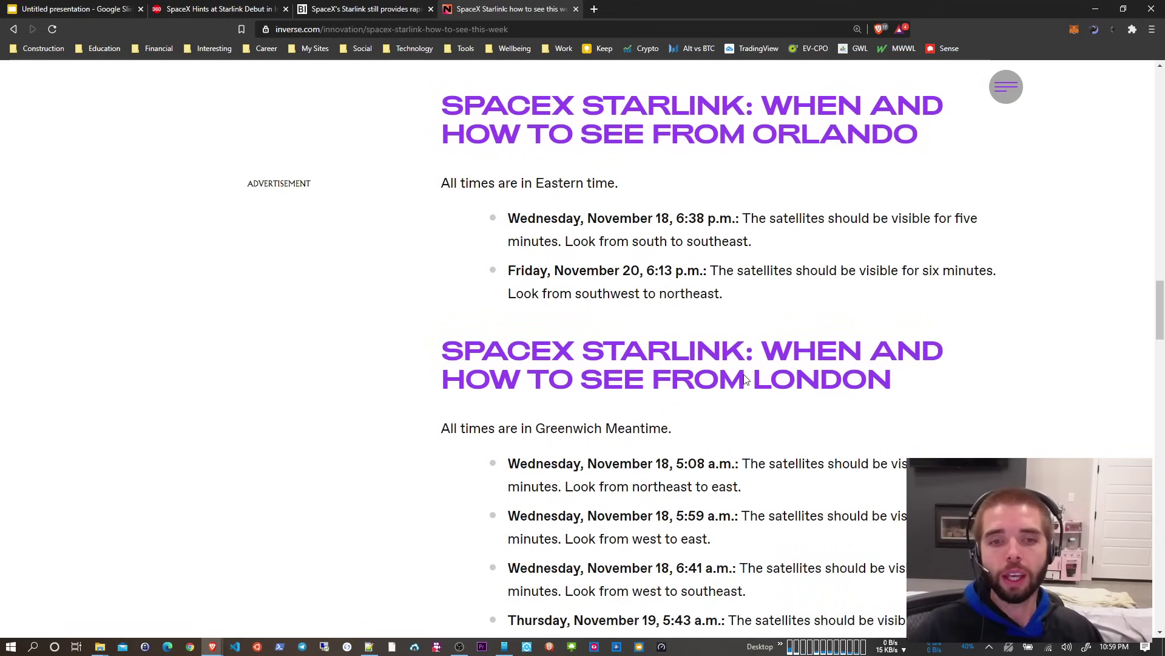
scroll(757, 375, down, 2)
scroll(755, 360, down, 2)
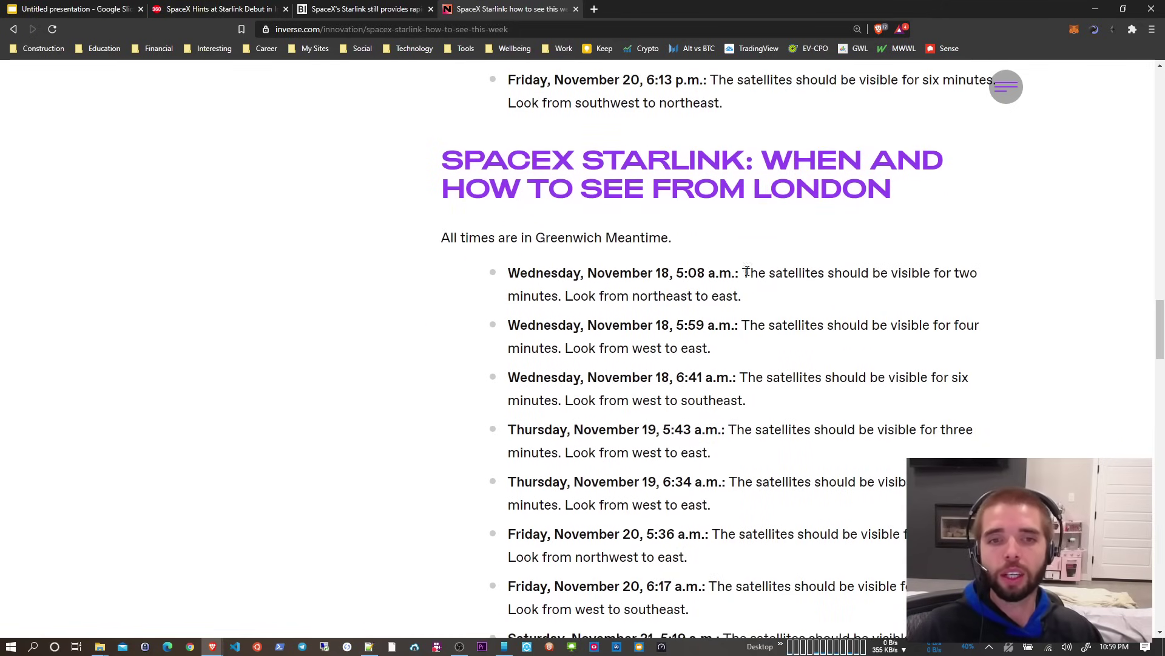
scroll(758, 513, down, 1)
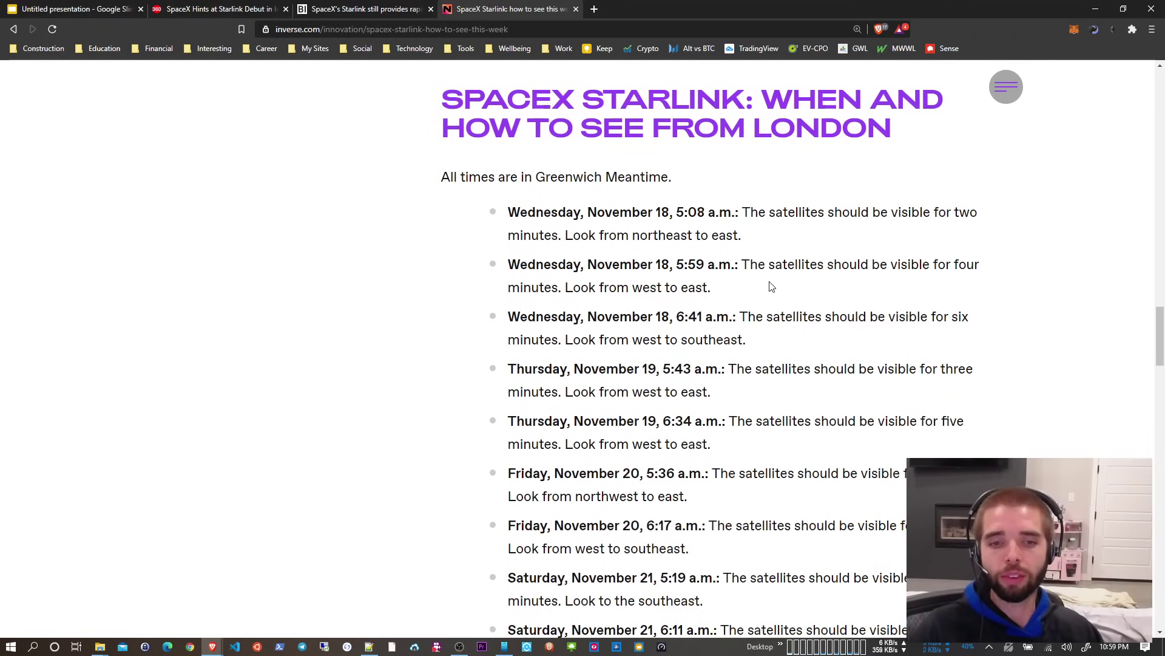
scroll(770, 287, down, 2)
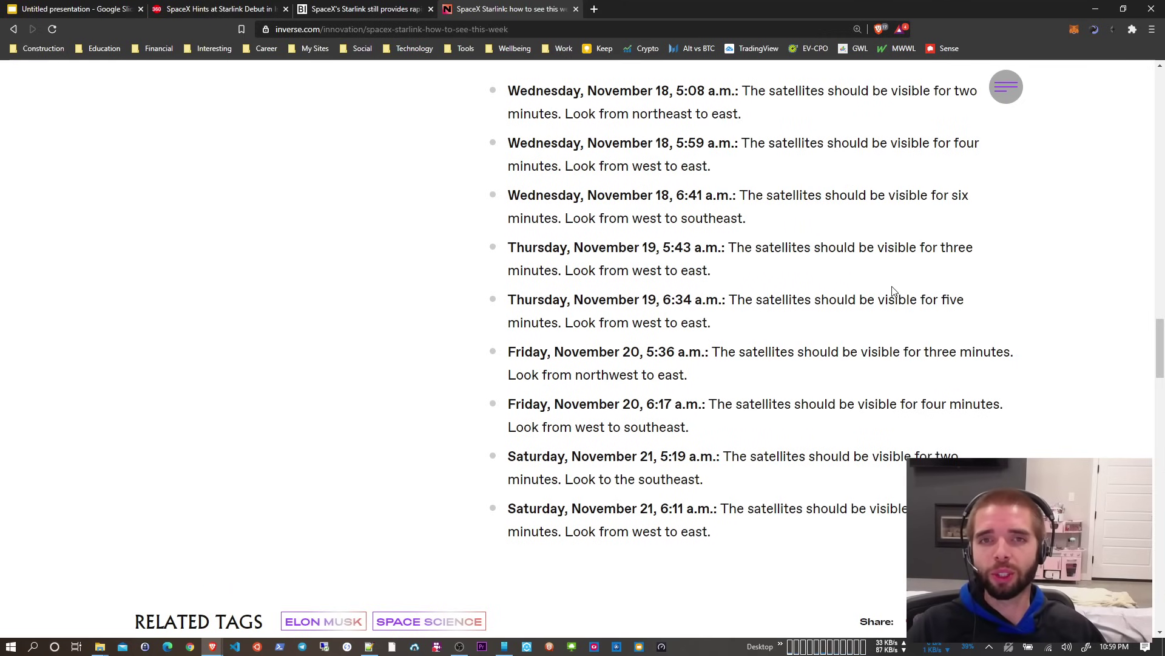
scroll(727, 244, up, 5)
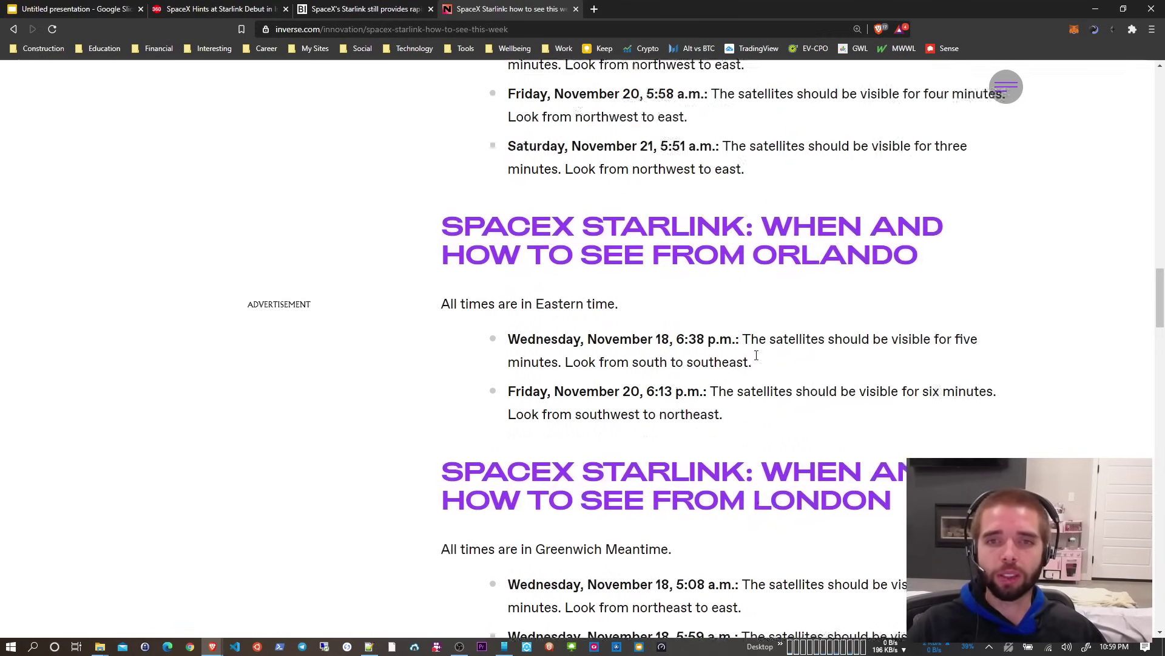
scroll(757, 355, up, 5)
scroll(769, 323, down, 3)
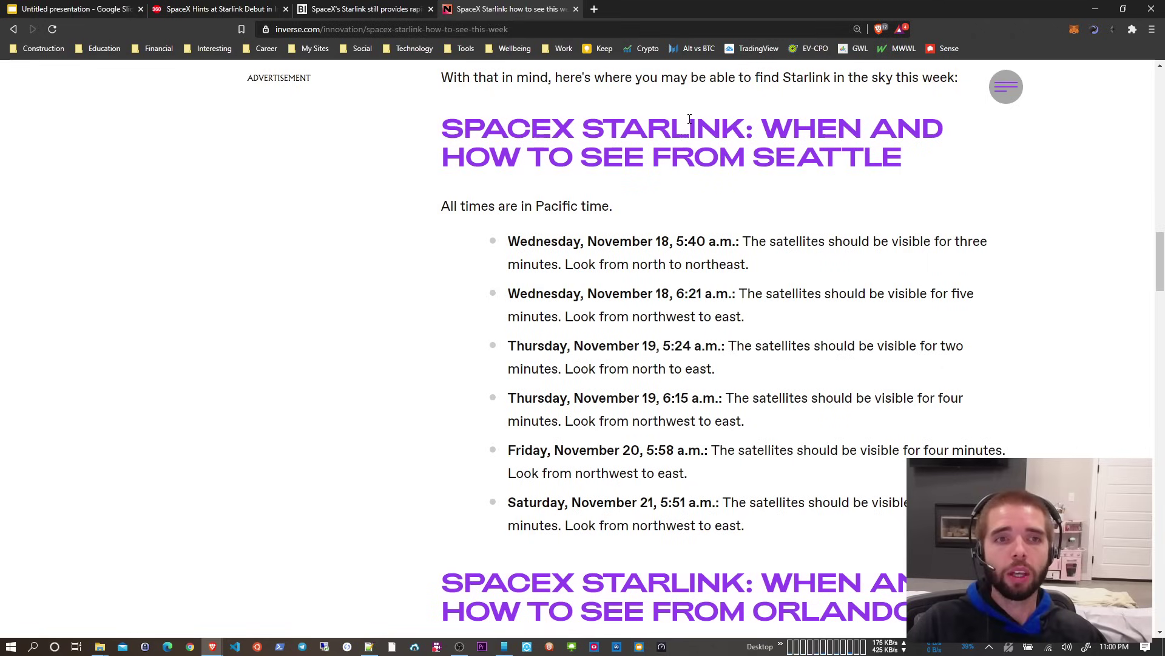
Load satellitemap.space's live Starlink globe in a new Brave tab
click(594, 9)
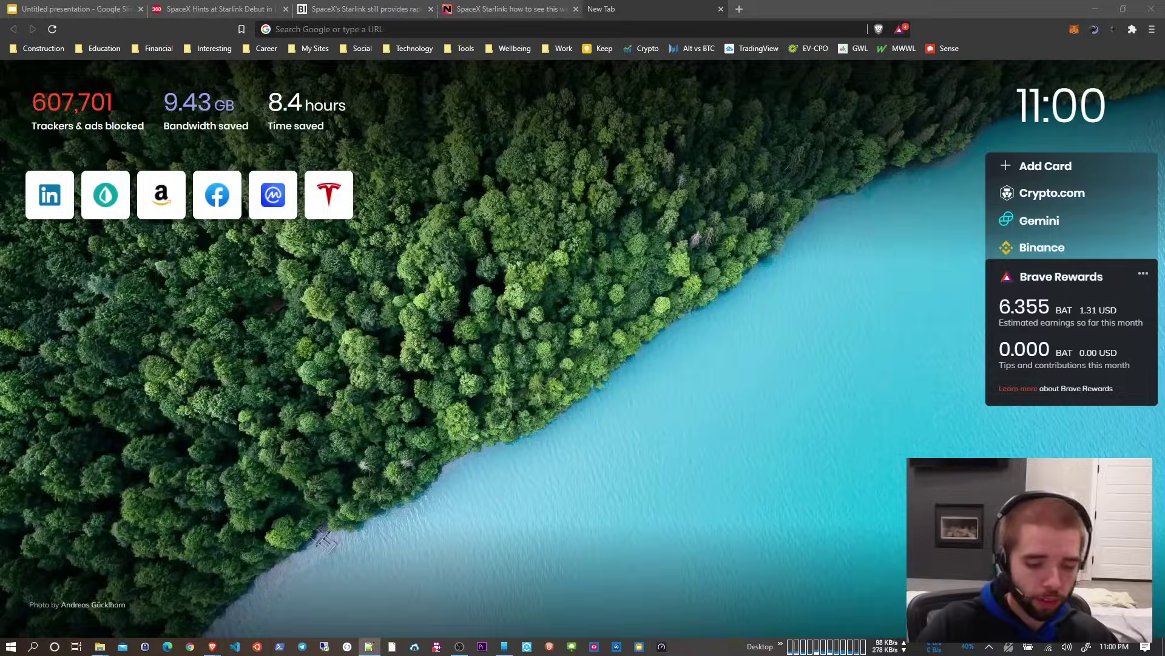
click(501, 29)
text(https://satellitemap.space/)
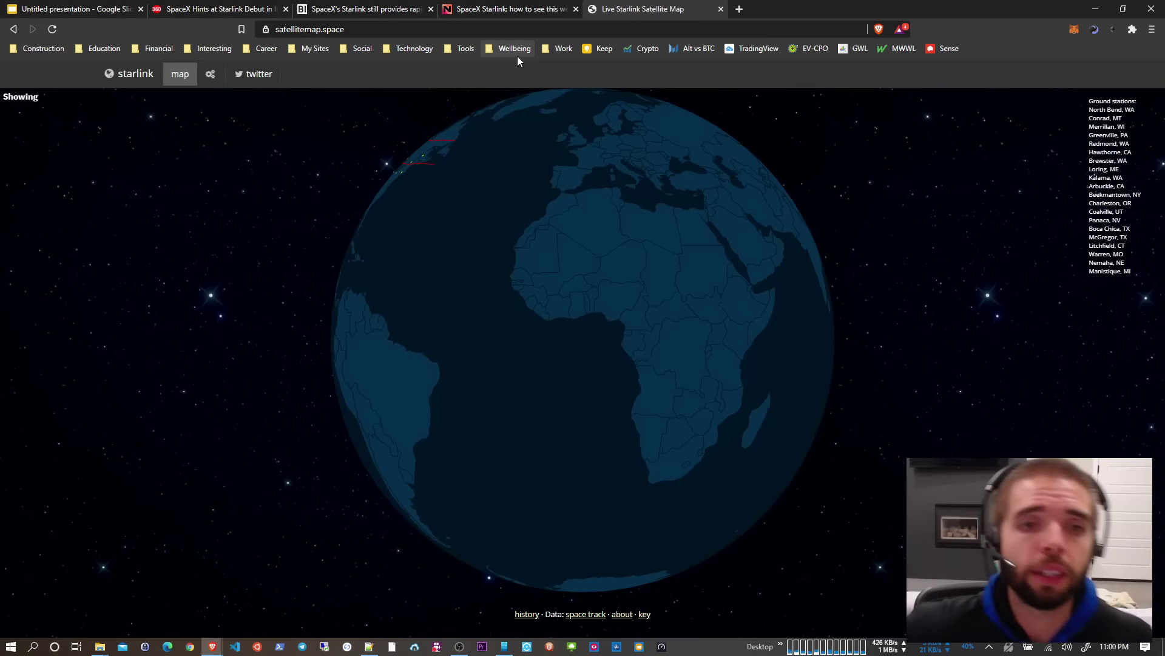
Close the two older presentation and article tabs and rotate the globe toward the Americas
click(141, 9)
click(141, 9)
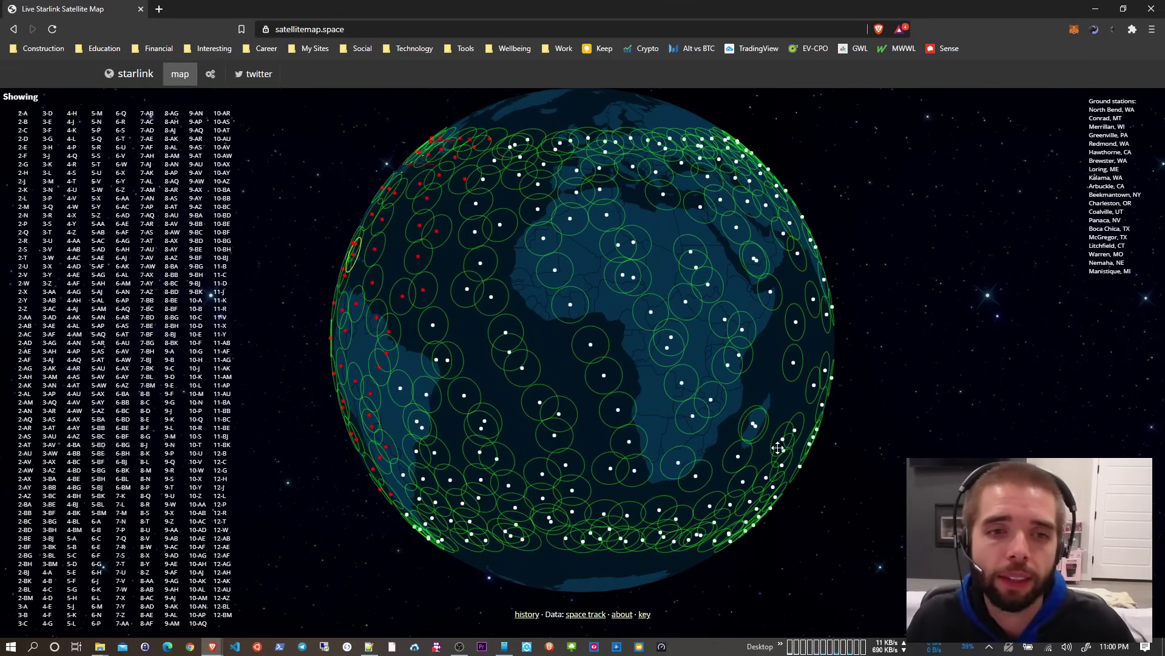
drag(586, 291, 831, 316)
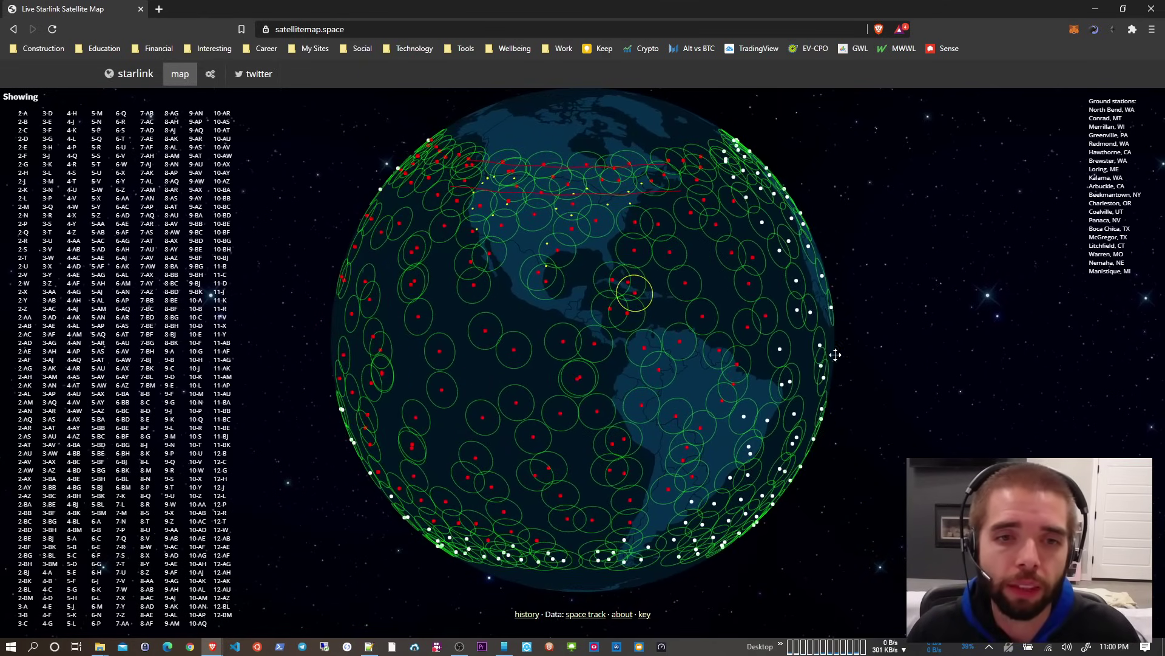
Check the map key, then centre the globe on Washington's ground stations like Redmond
click(645, 614)
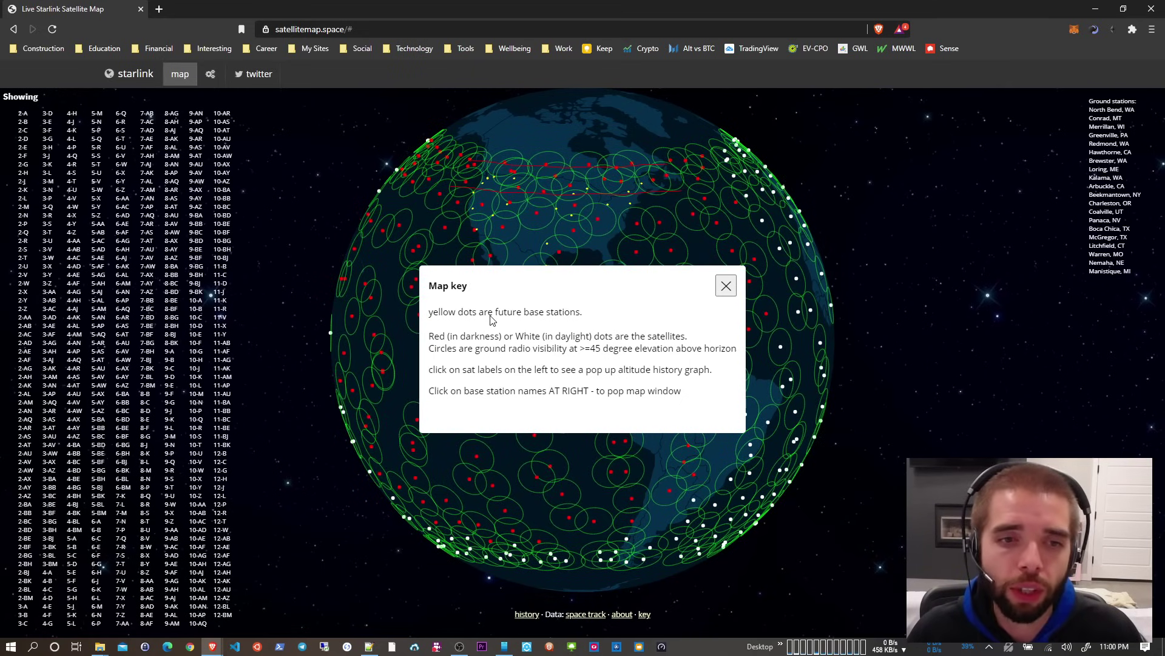
click(558, 227)
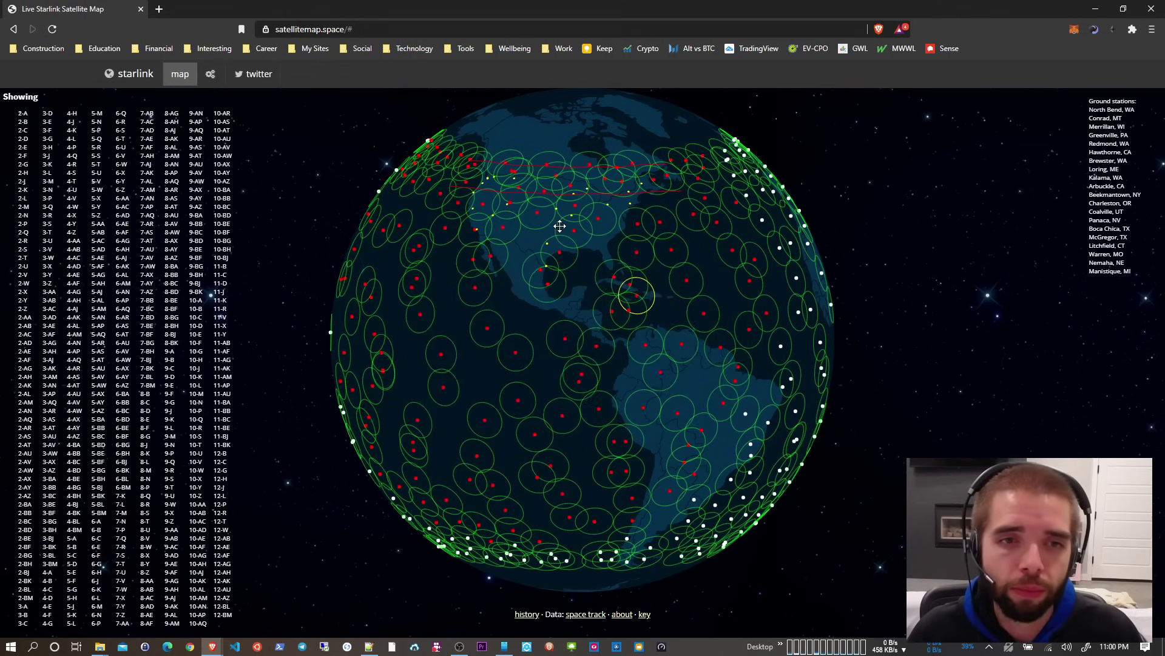
drag(542, 266, 616, 294)
scroll(615, 323, up, 2)
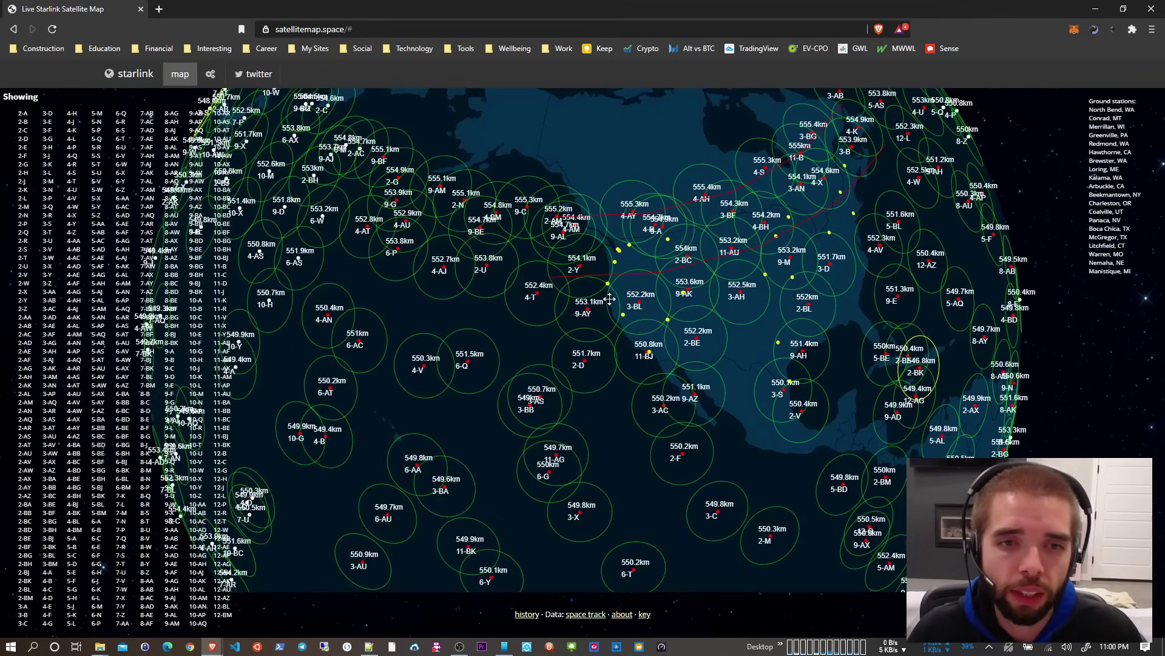
scroll(616, 323, up, 2)
scroll(627, 244, up, 2)
drag(626, 248, 564, 208)
scroll(556, 91, up, 1)
drag(511, 100, 593, 339)
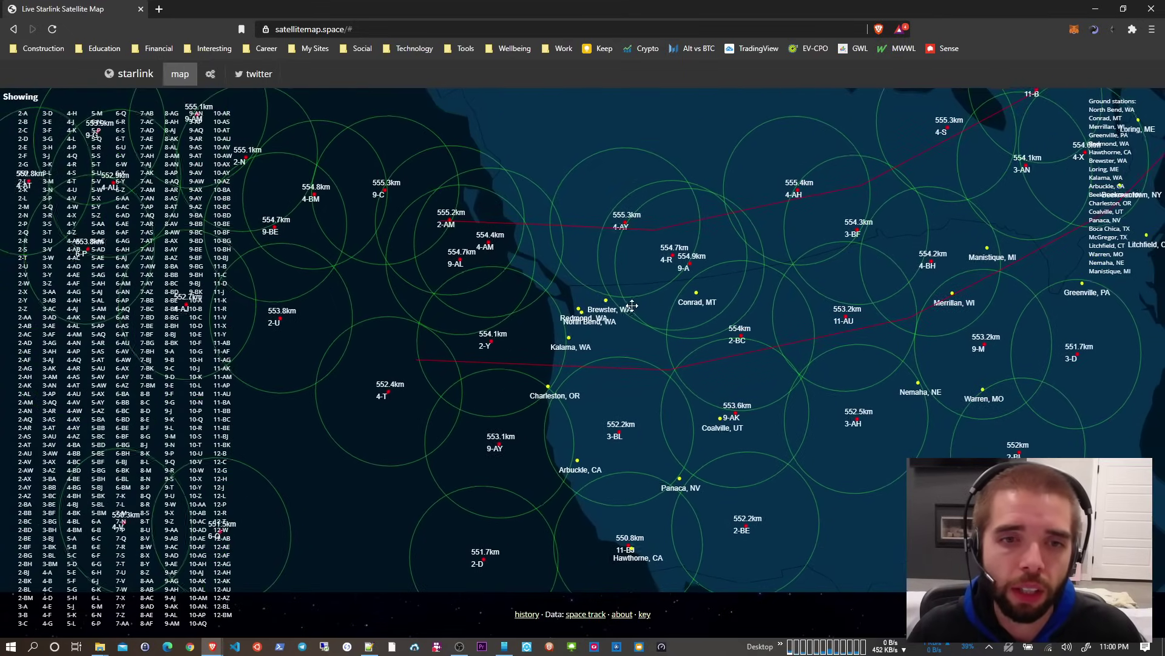
scroll(594, 339, up, 1)
scroll(584, 327, up, 1)
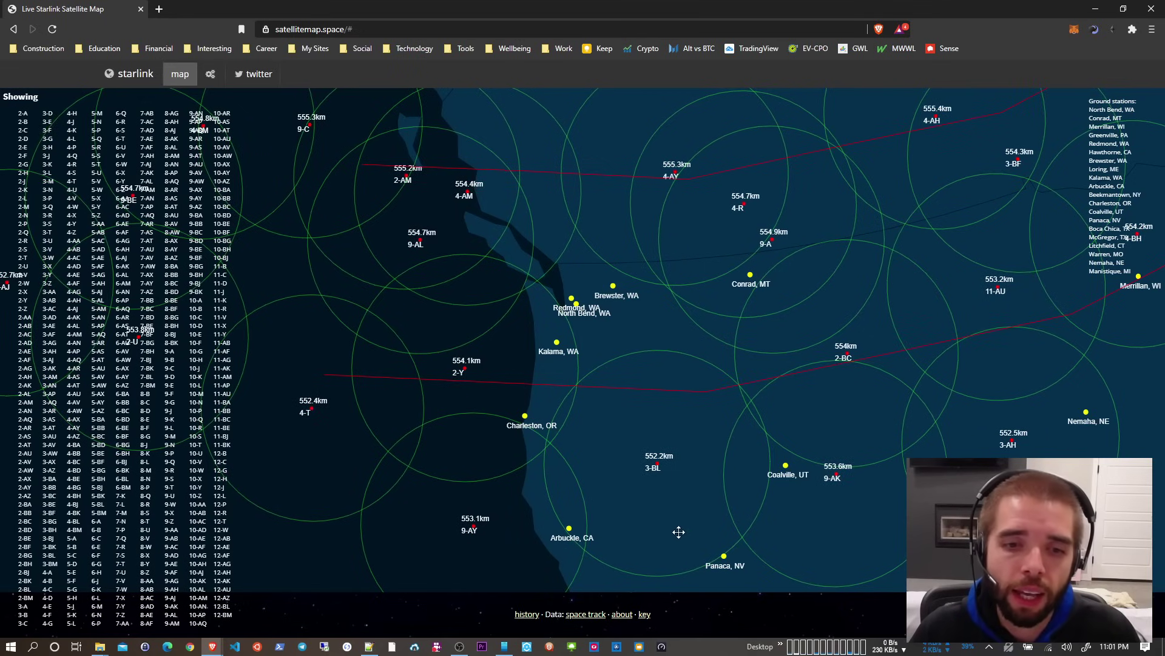
click(645, 613)
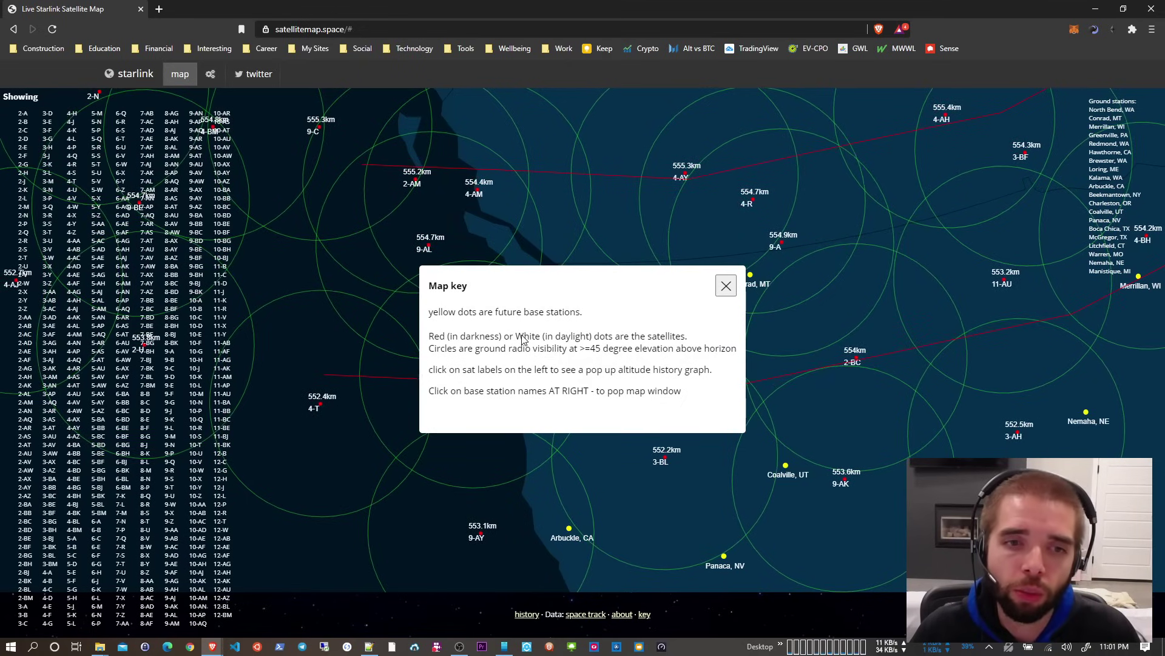
click(726, 287)
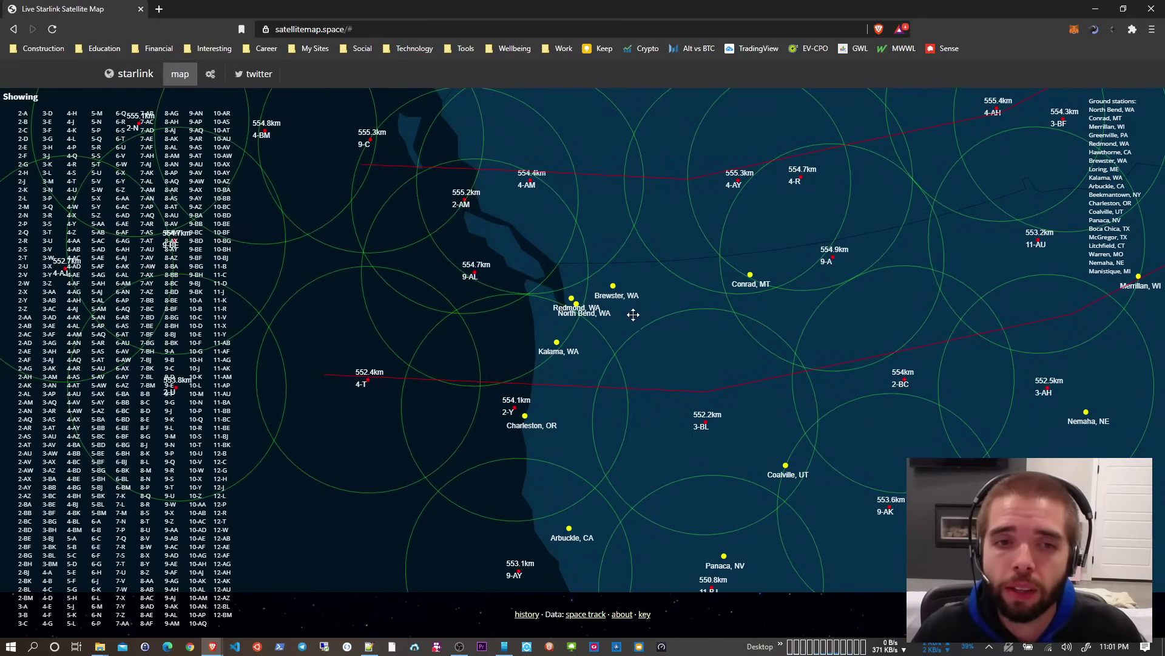
scroll(707, 354, down, 1)
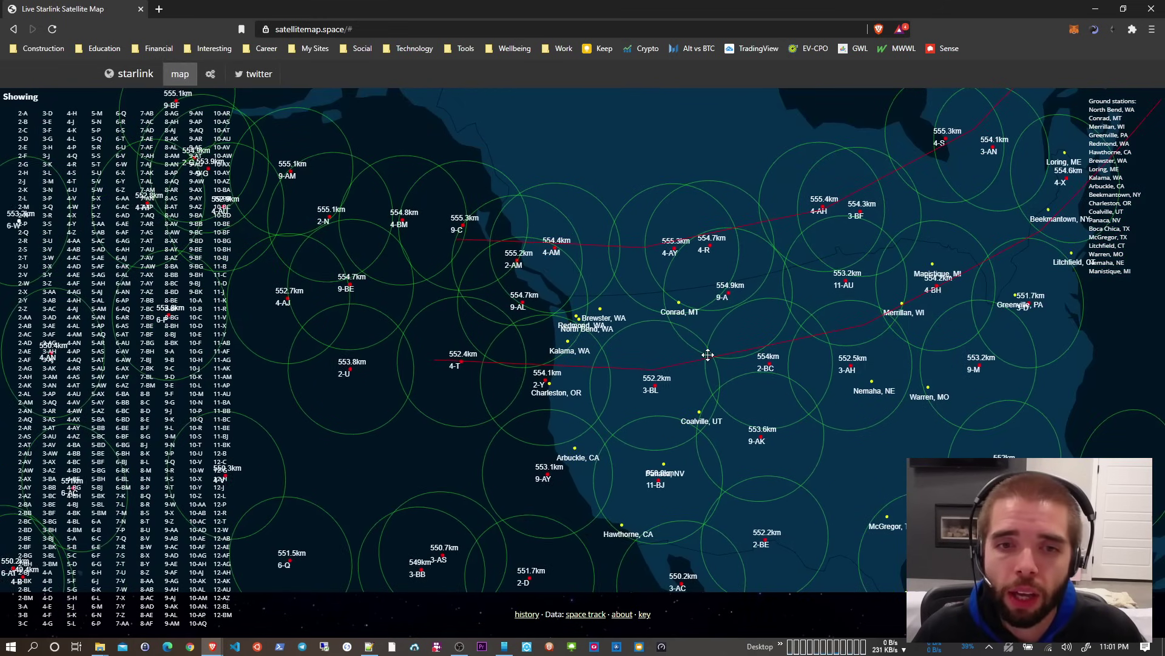
scroll(708, 354, down, 1)
Pan across North America, the Caribbean and the Atlantic until the whole globe shows
drag(685, 380, 608, 440)
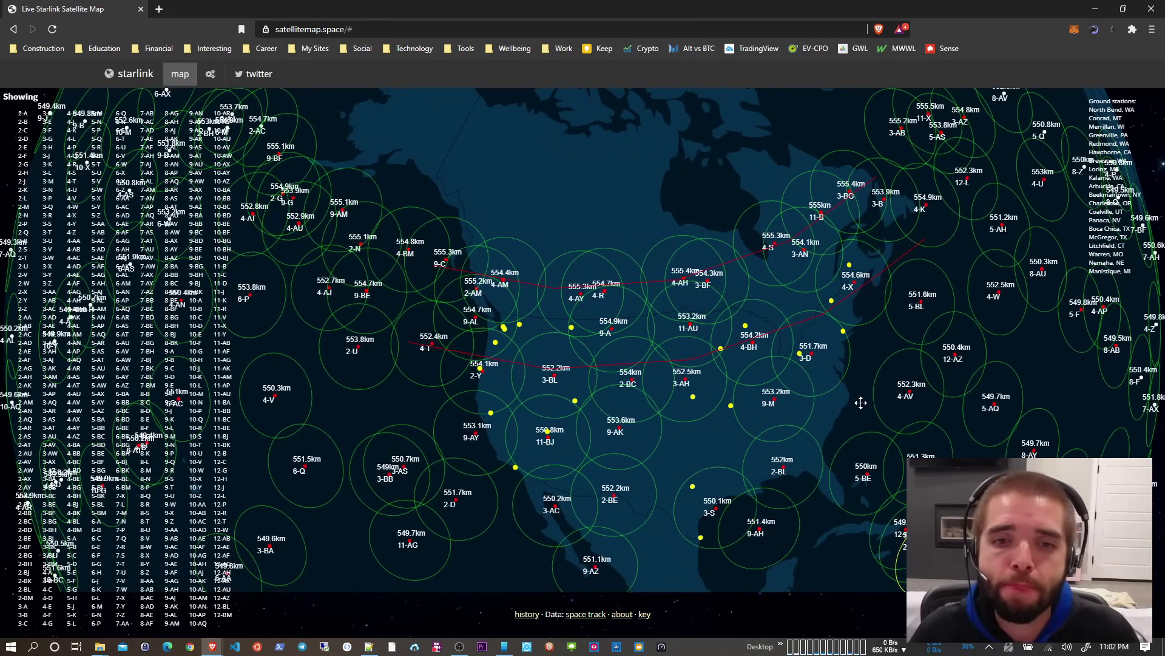
mouse_move(847, 254)
mouse_down()
mouse_move(720, 347)
mouse_move(527, 342)
mouse_move(364, 292)
mouse_up()
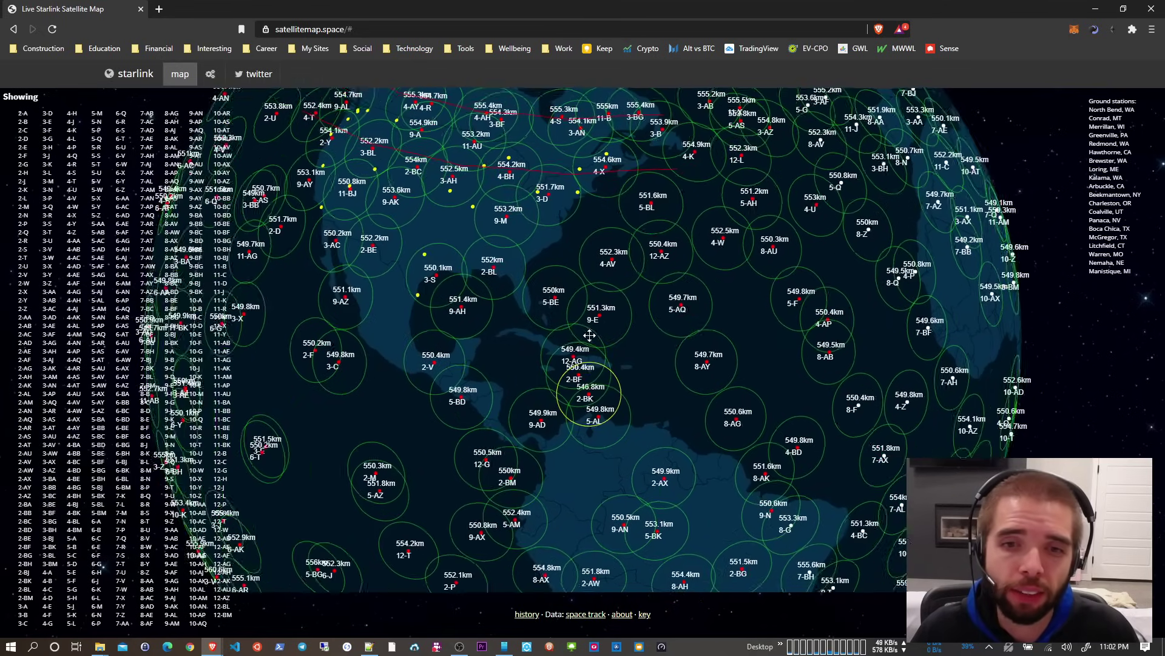
mouse_move(545, 314)
mouse_down()
mouse_move(431, 300)
mouse_move(600, 343)
mouse_move(760, 365)
mouse_up()
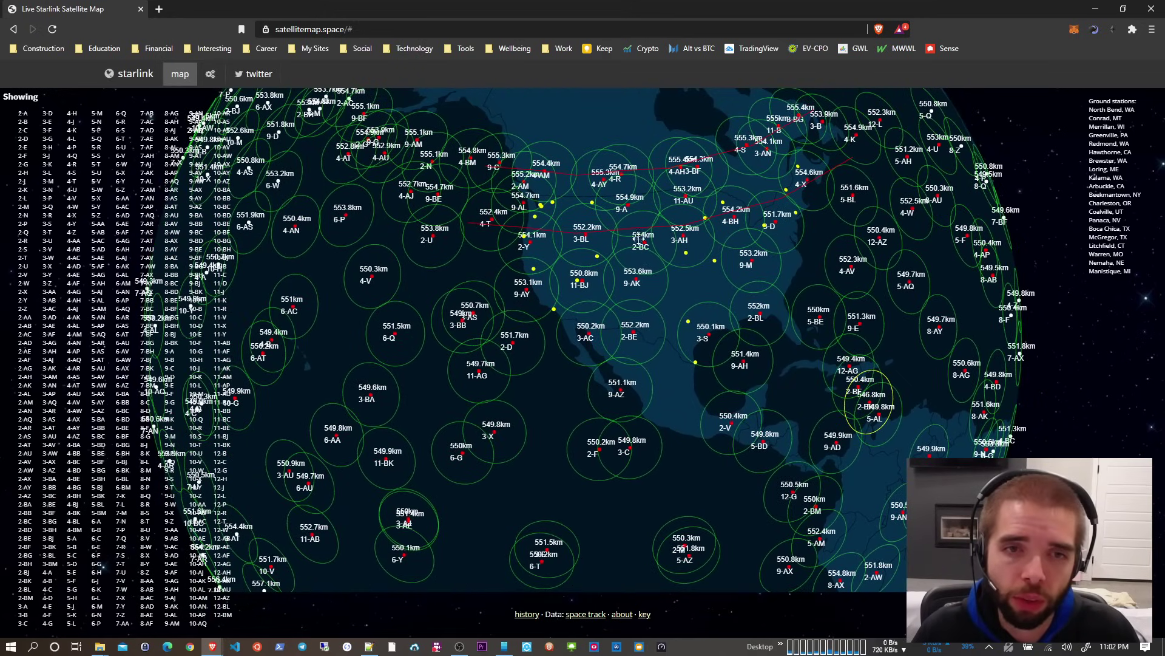
drag(601, 216, 785, 236)
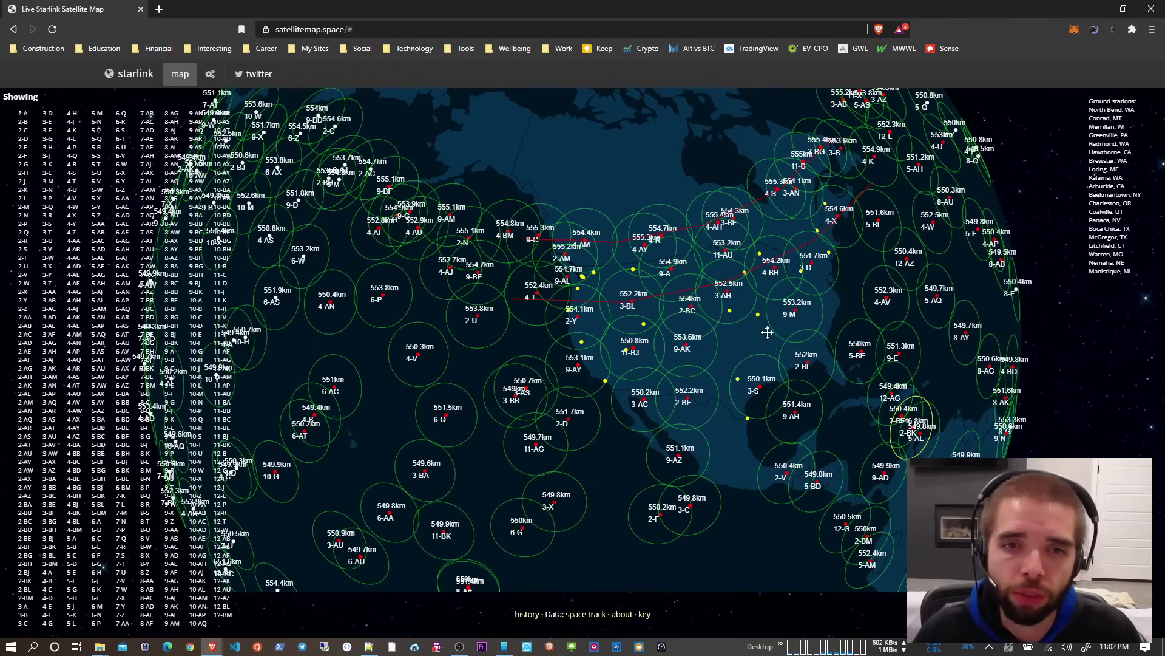
mouse_move(652, 279)
mouse_down()
mouse_move(656, 382)
mouse_move(446, 308)
mouse_move(446, 218)
mouse_up()
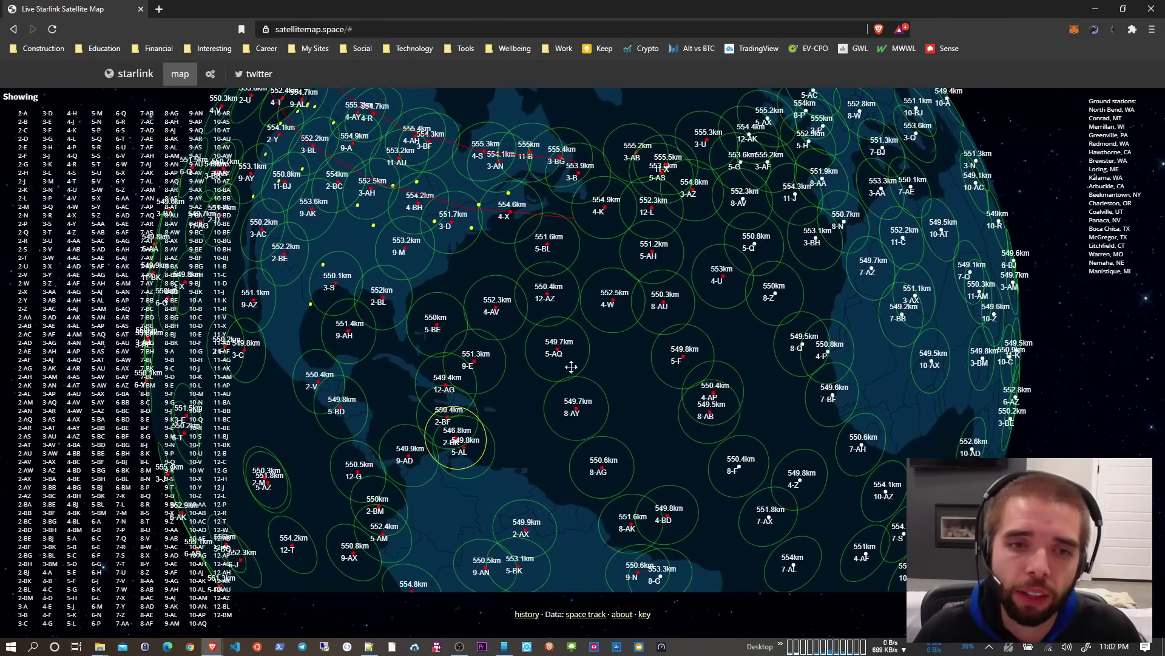
drag(847, 362, 807, 329)
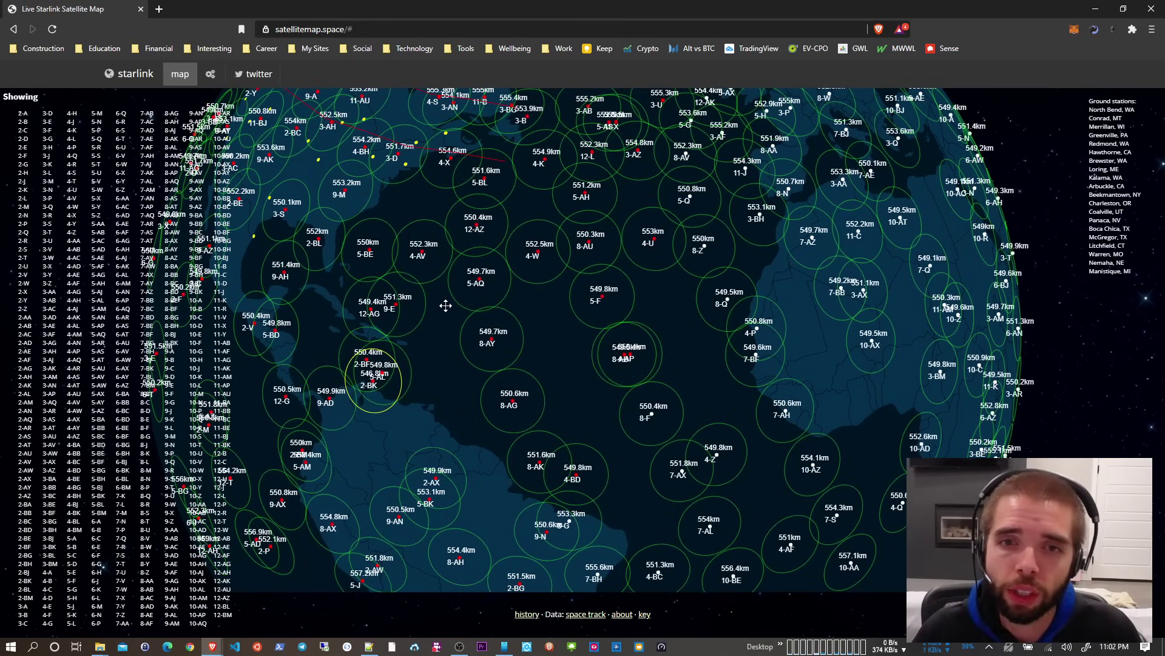
drag(446, 305, 634, 342)
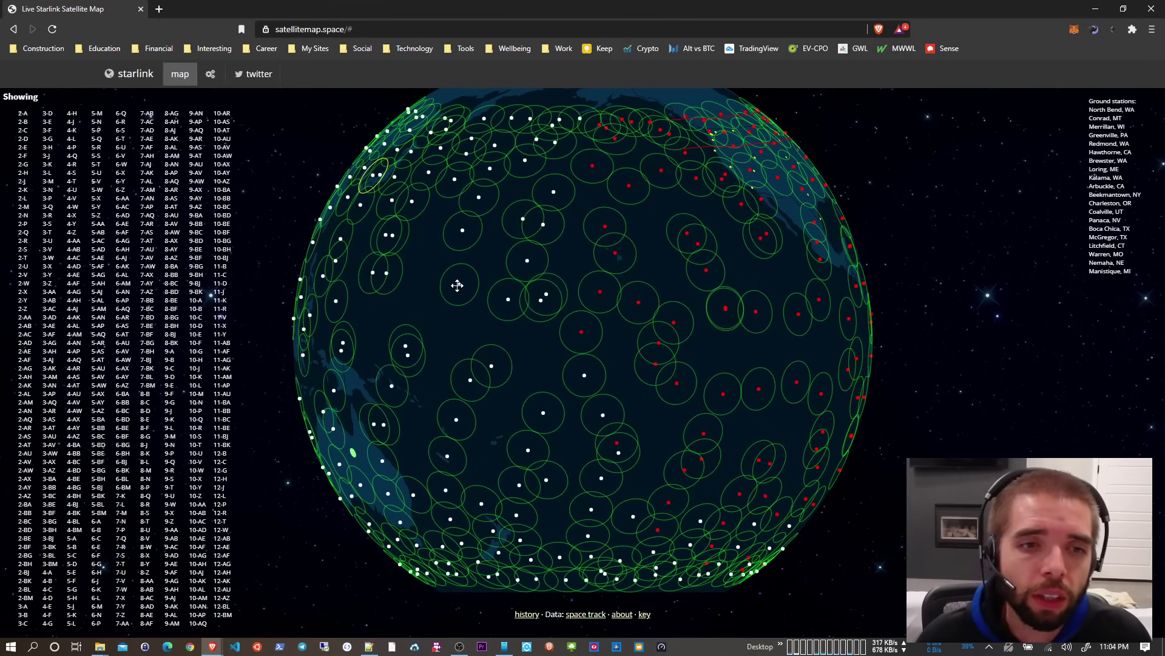
Rotate the globe from East Asia to the Americas, showing satellite names and ~550 km altitudes
drag(382, 283, 532, 322)
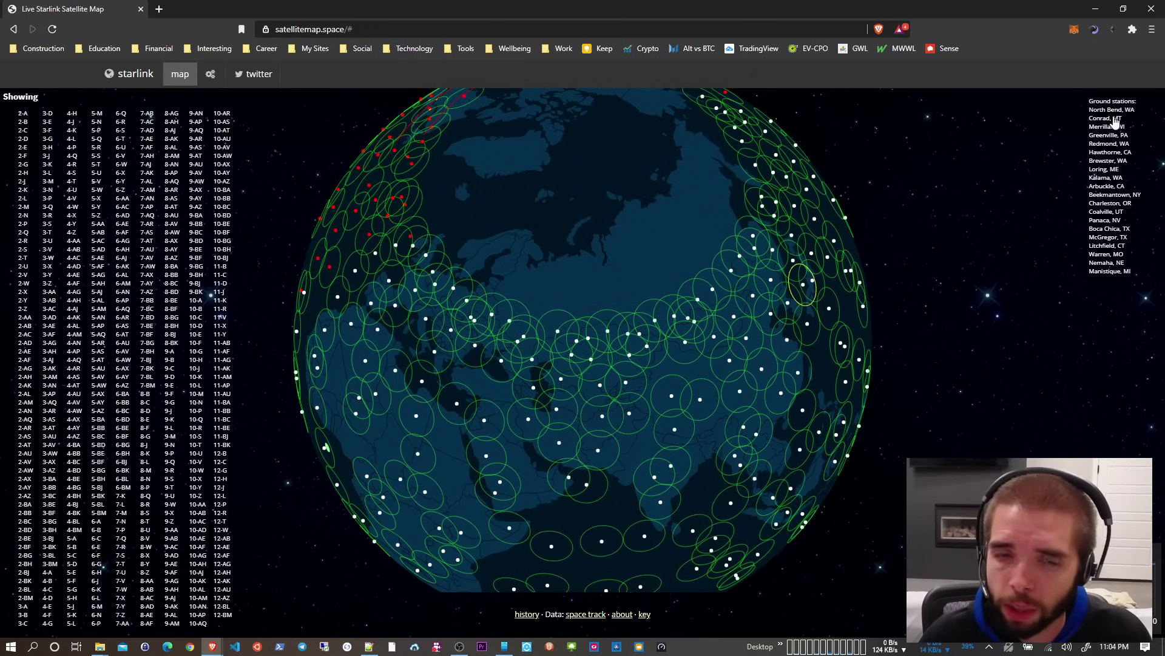
mouse_move(510, 300)
mouse_down()
mouse_move(693, 333)
mouse_move(520, 331)
mouse_move(667, 297)
mouse_up()
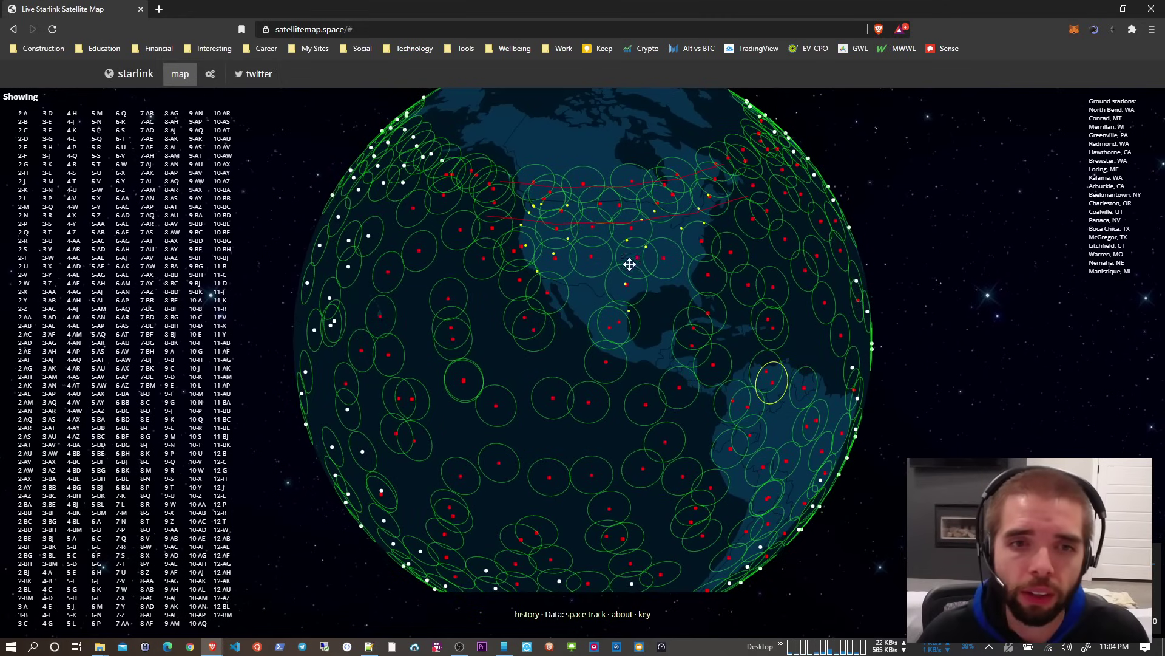
scroll(626, 271, up, 3)
scroll(745, 289, up, 2)
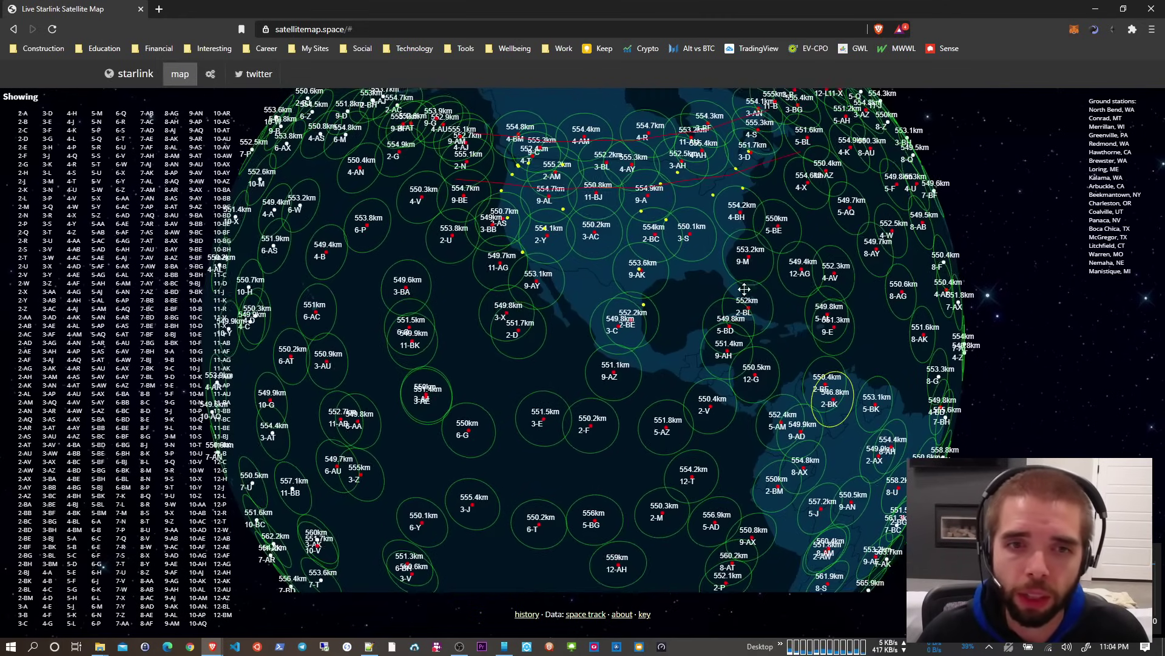
scroll(745, 289, up, 2)
scroll(745, 289, up, 2)
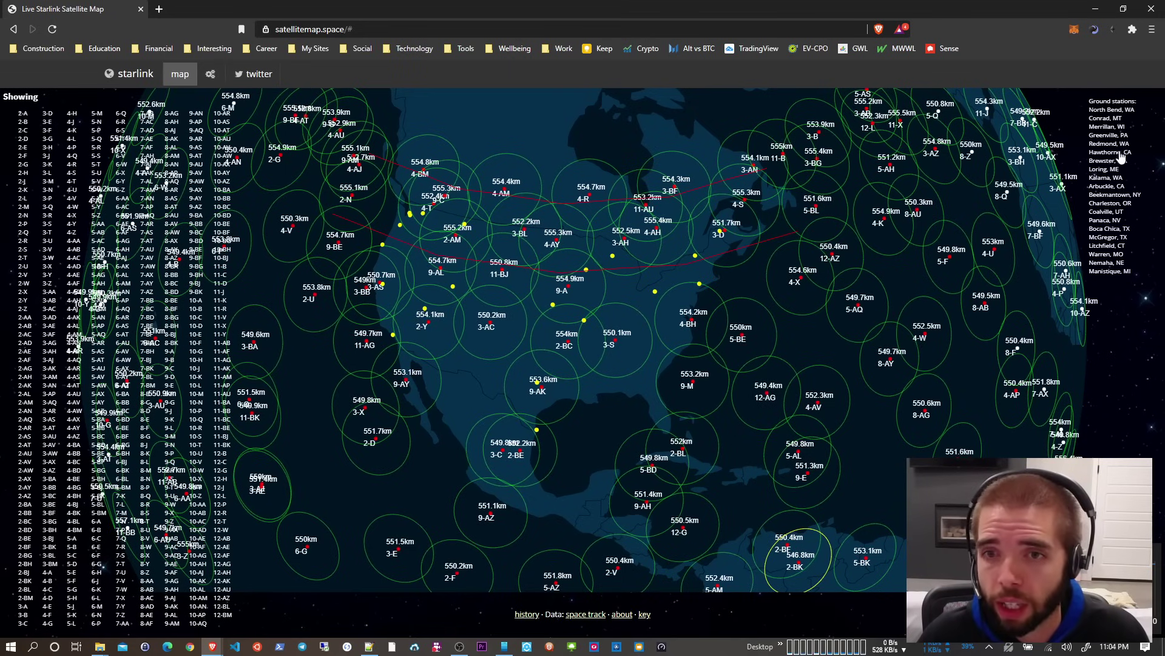
Drag the live satellite map to centre it on the continental United States
mouse_move(961, 414)
mouse_down()
mouse_move(781, 385)
mouse_move(637, 408)
mouse_move(550, 330)
mouse_up()
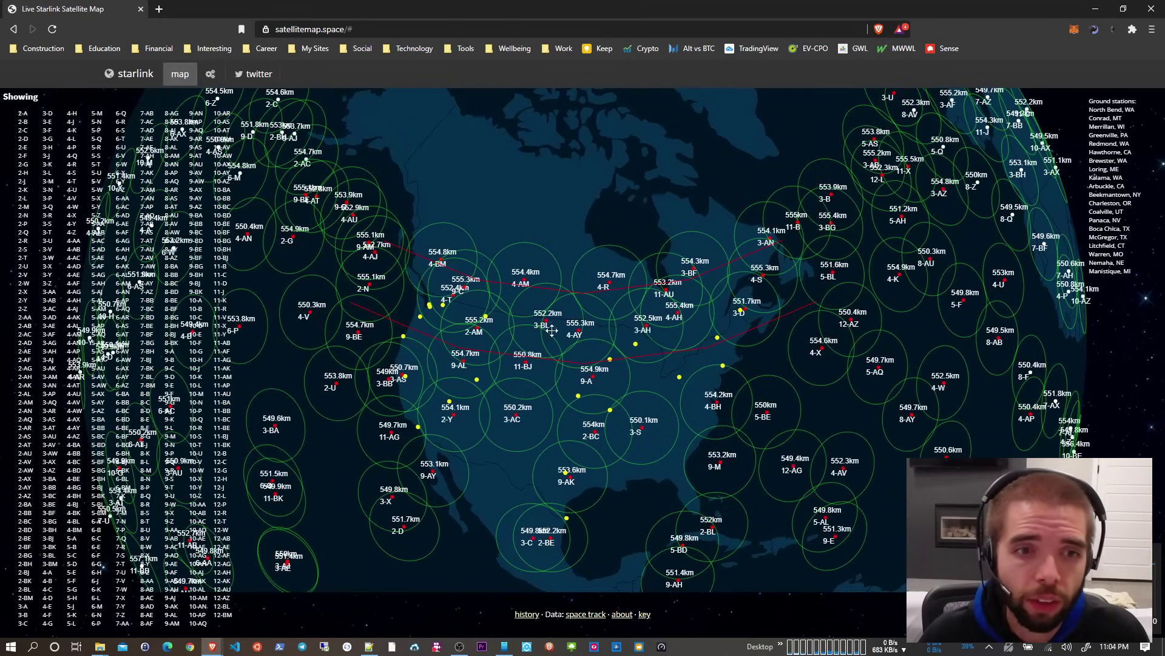
scroll(551, 330, up, 1)
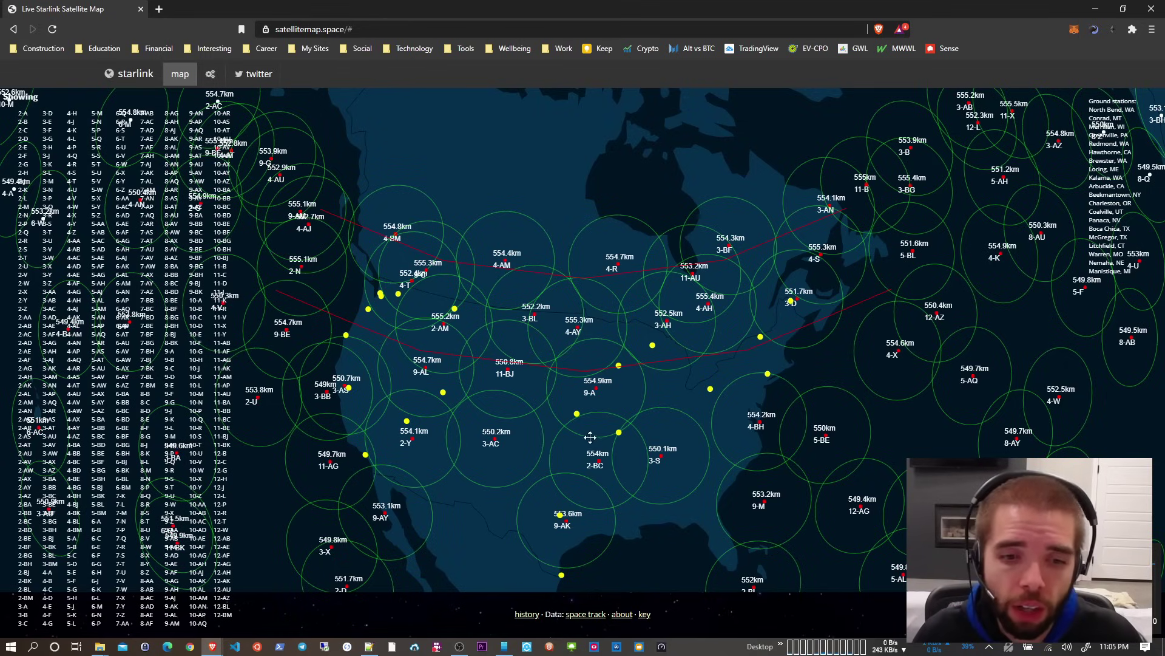
Go to the about page and follow its 'me' contact link to the creator's Twitter
click(622, 615)
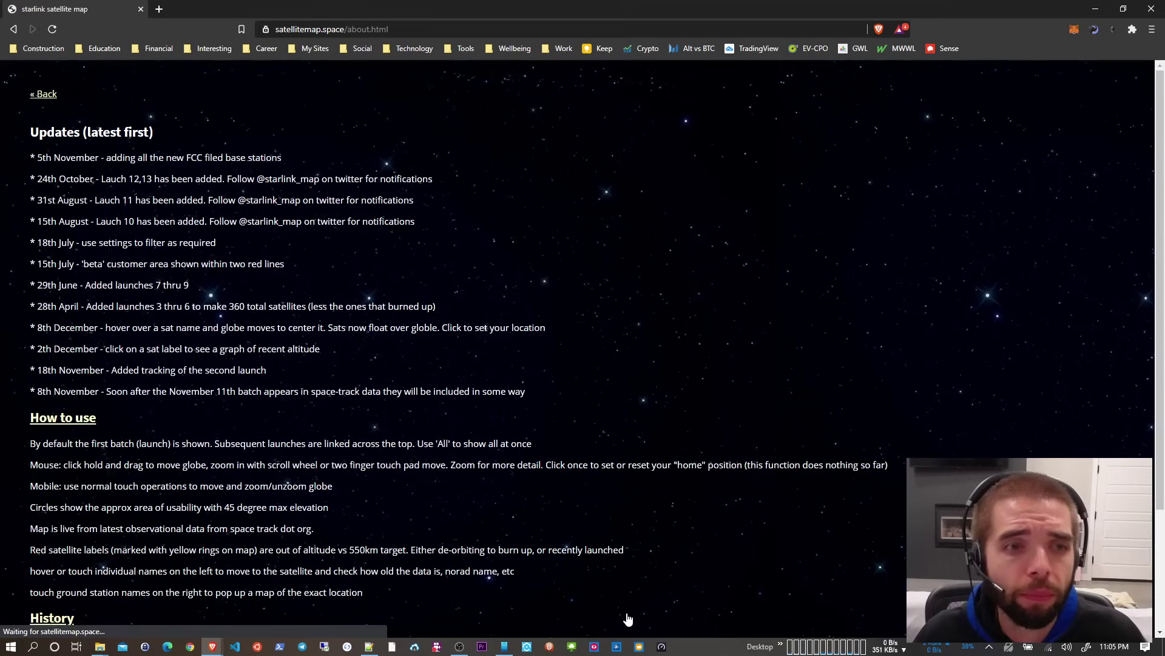
scroll(583, 365, down, 3)
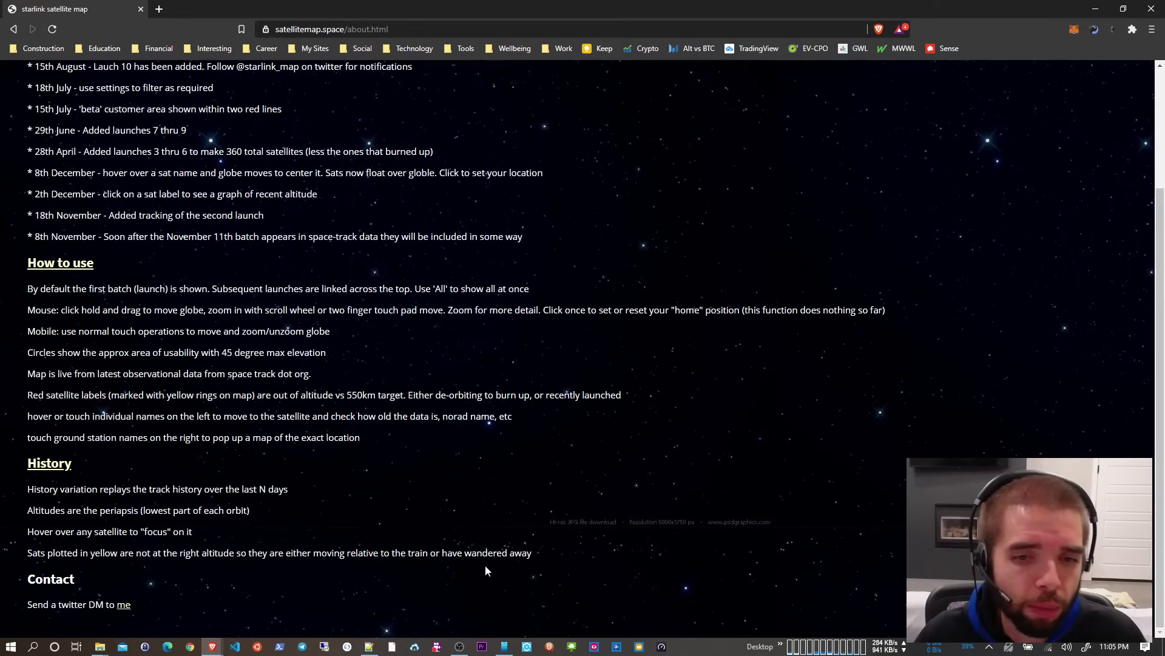
click(124, 605)
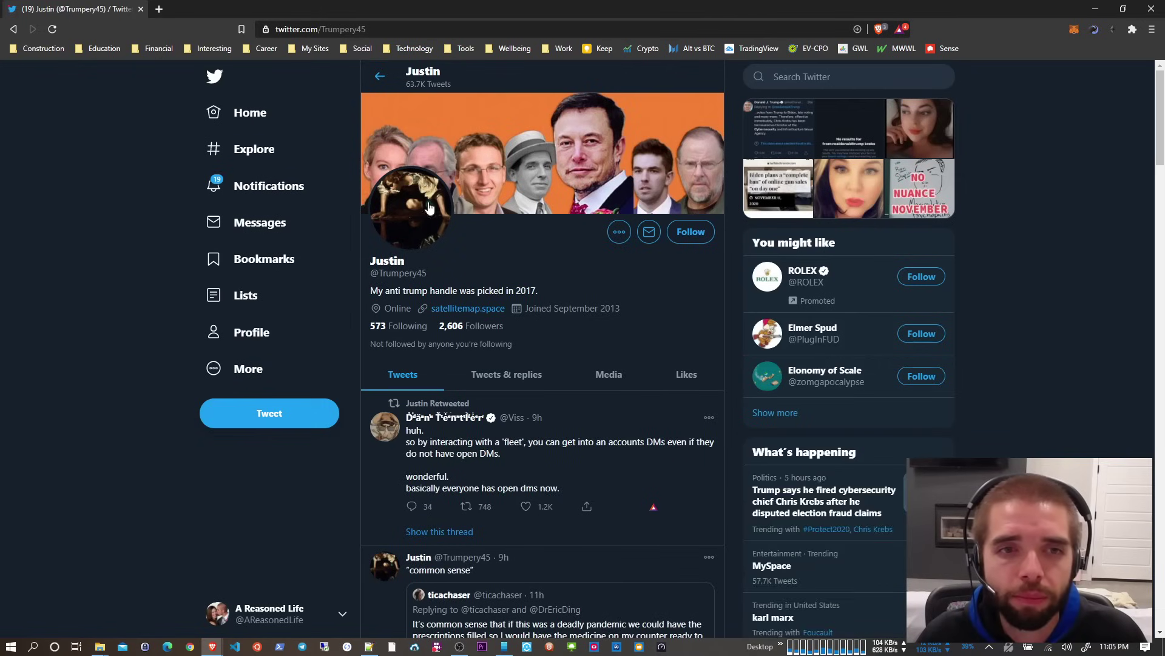
scroll(444, 86, down, 1)
scroll(467, 290, down, 3)
scroll(467, 289, up, 4)
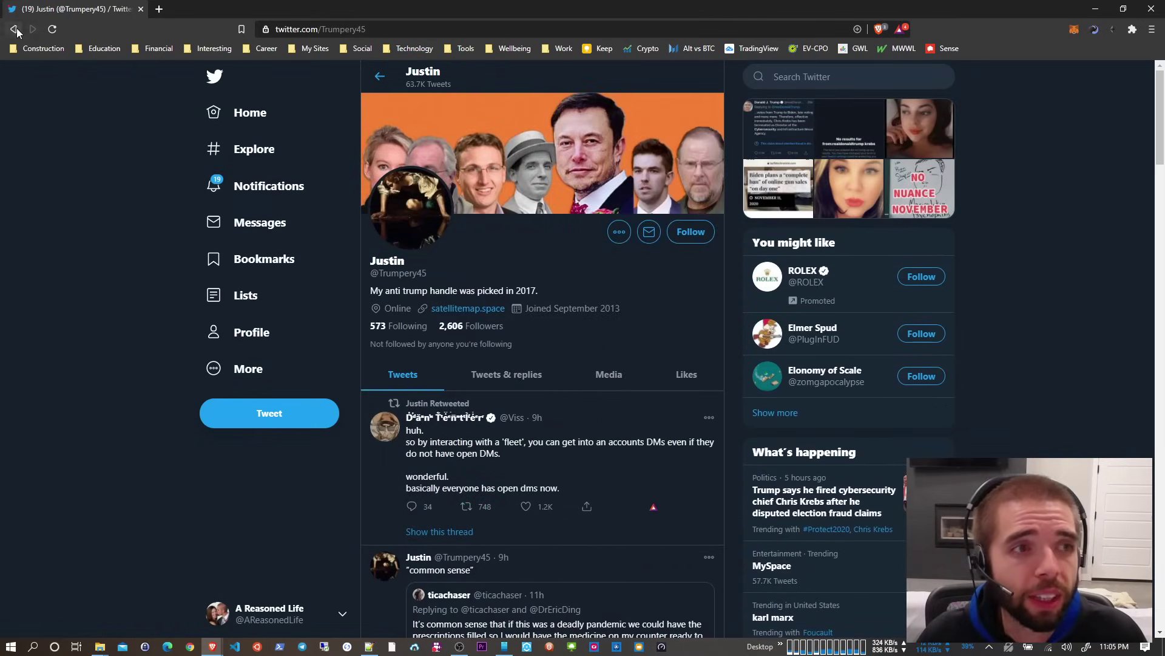
Go back from the Twitter profile to the satellitemap.space about page
click(17, 31)
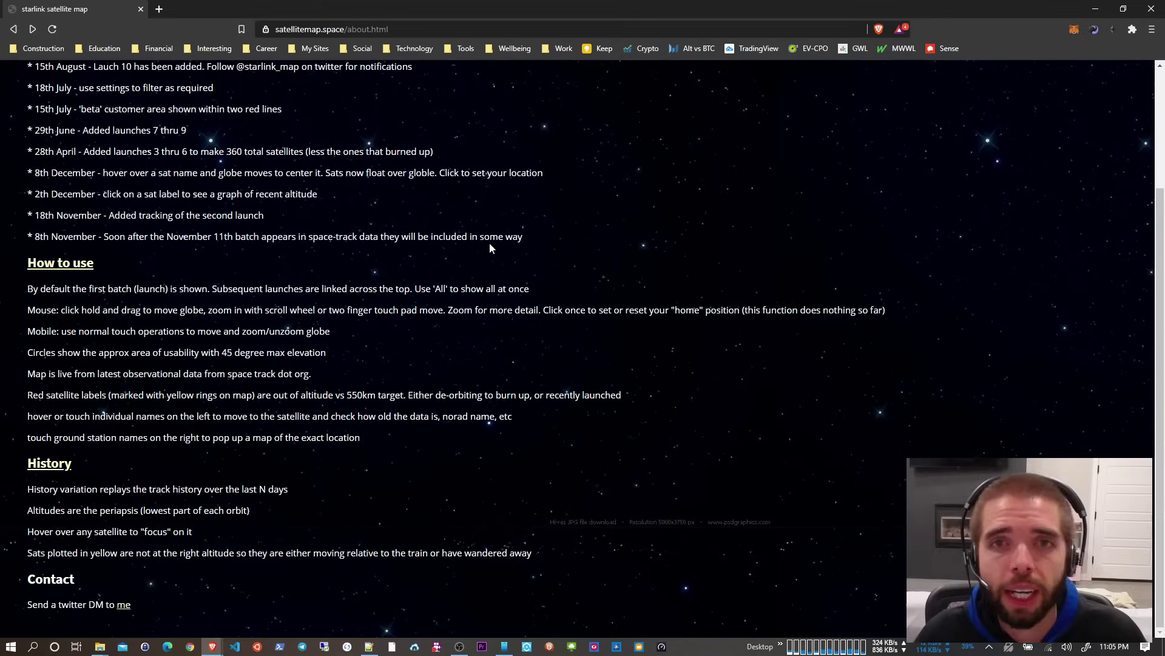
Go back from the about page to the satellitemap.space live globe
click(14, 29)
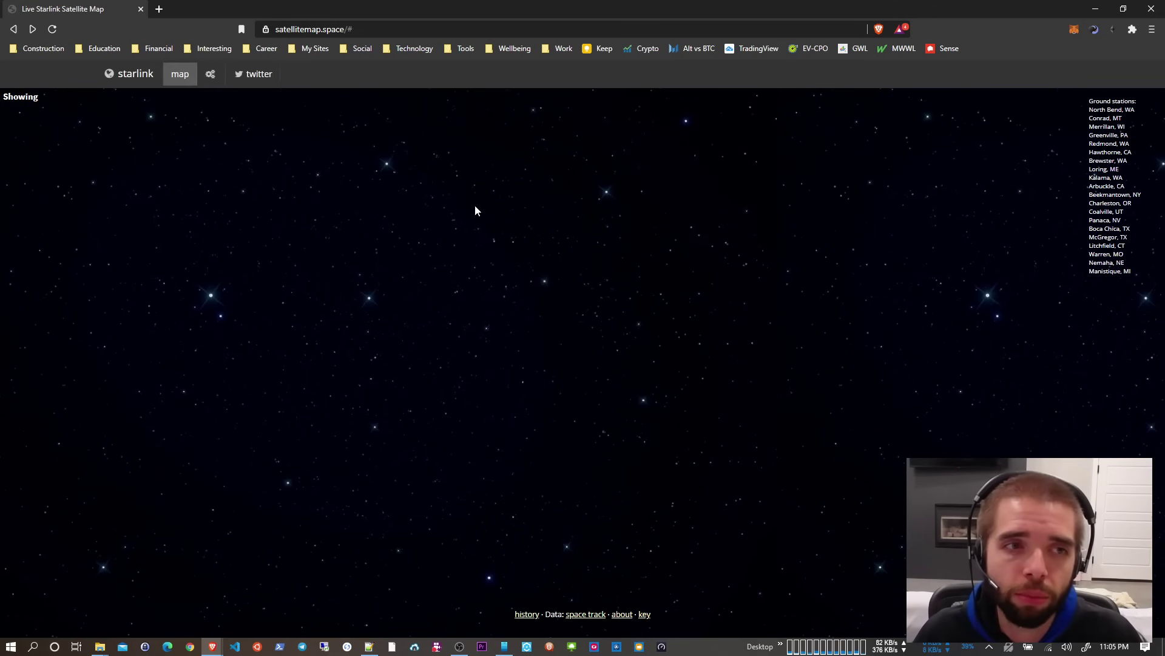